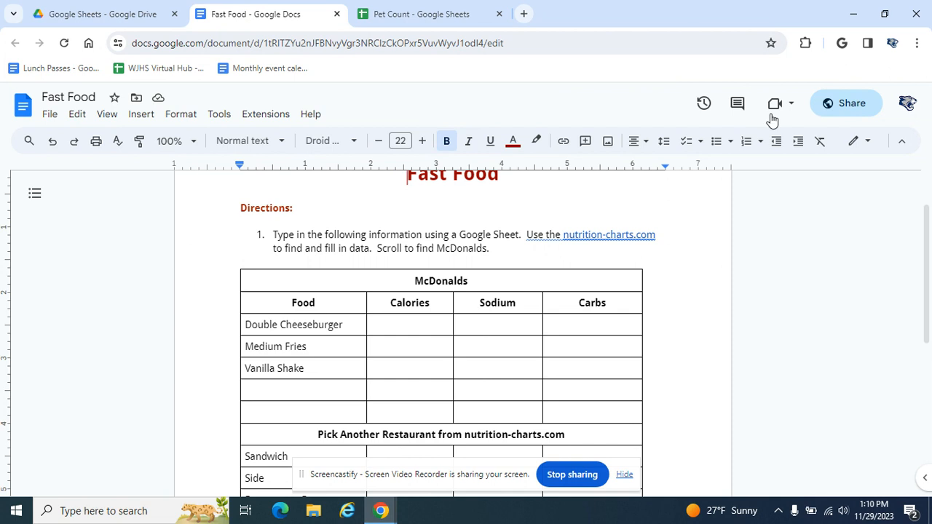
Switch to the Pet Count spreadsheet and insert one row above the header row
{"action": "left_click", "coordinate": [405, 13]}
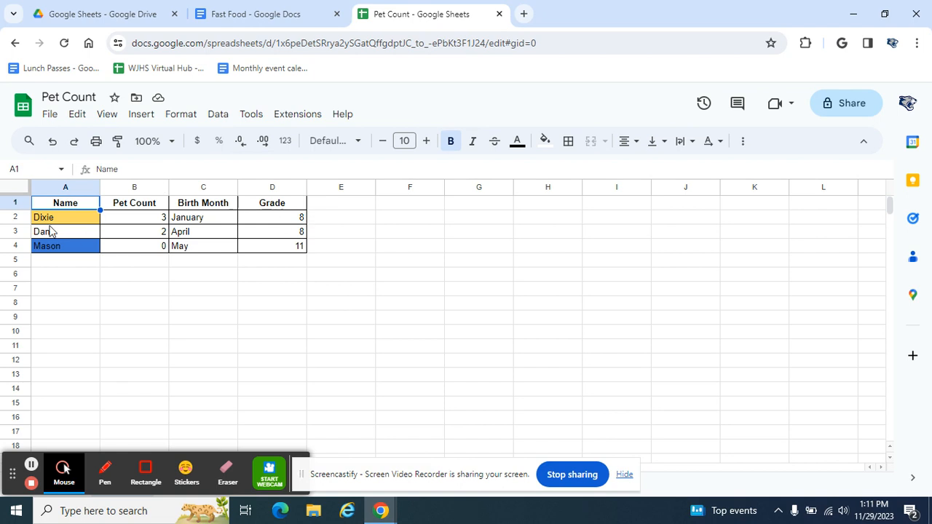
{"action": "left_click", "coordinate": [16, 204]}
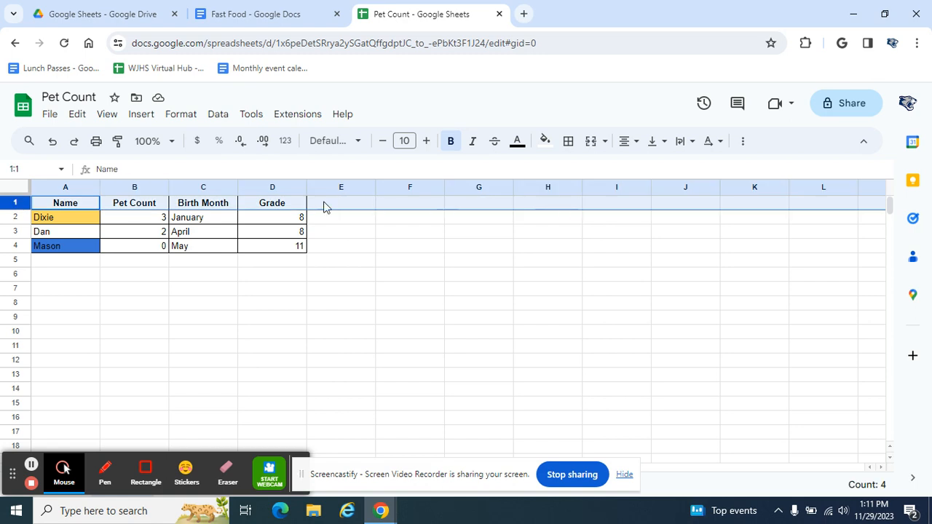
{"action": "right_click", "coordinate": [14, 201]}
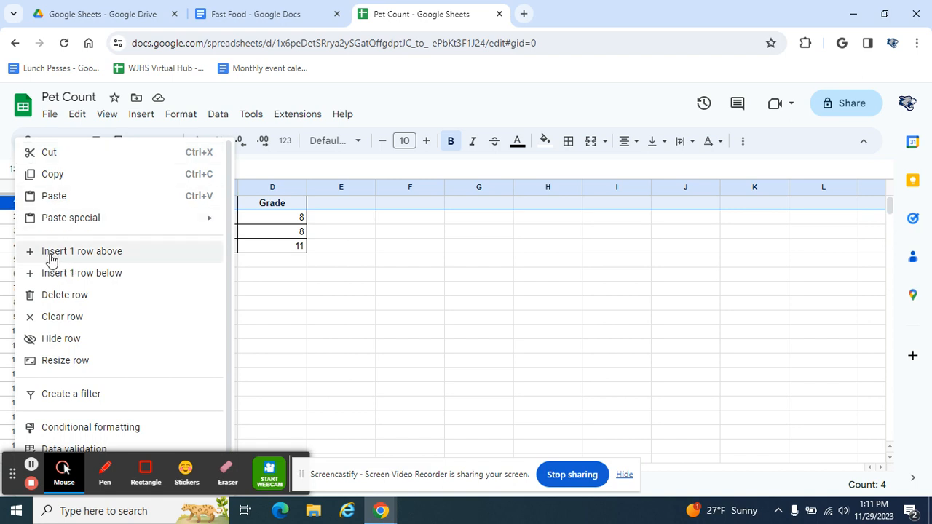
{"action": "left_click", "coordinate": [120, 257]}
{"action": "left_click", "coordinate": [81, 205]}
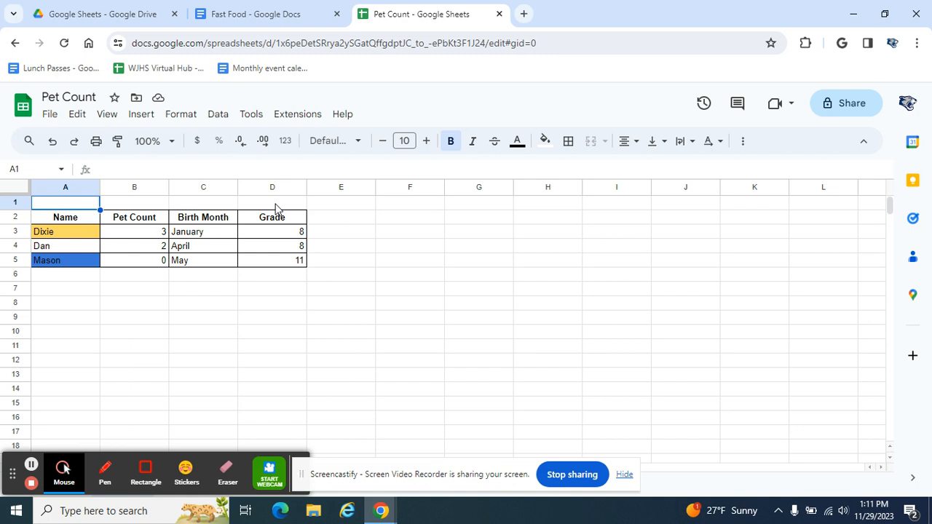
Apply all borders to cells A1 through D1 in the new blank row
{"action": "left_click_drag", "start_coordinate": [277, 204], "coordinate": [57, 201]}
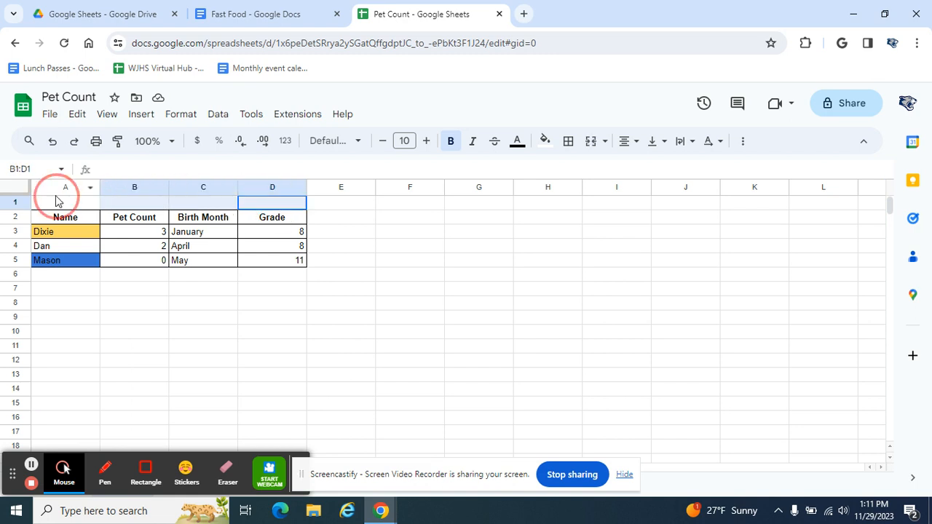
{"action": "left_click", "coordinate": [568, 140]}
{"action": "left_click", "coordinate": [574, 173]}
{"action": "left_click", "coordinate": [456, 263]}
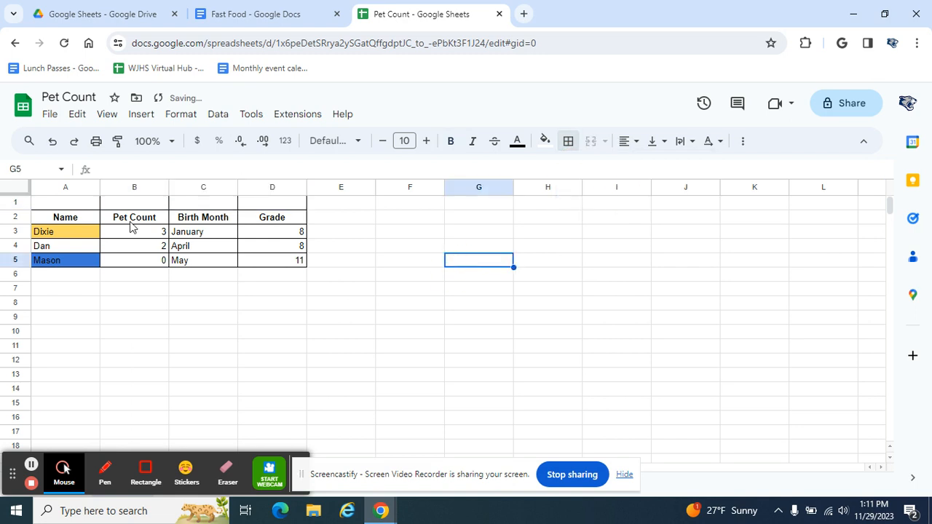
Check the title row in the Fast Food document's table, then merge cells A1:D1 in the Pet Count spreadsheet
{"action": "left_click", "coordinate": [237, 12]}
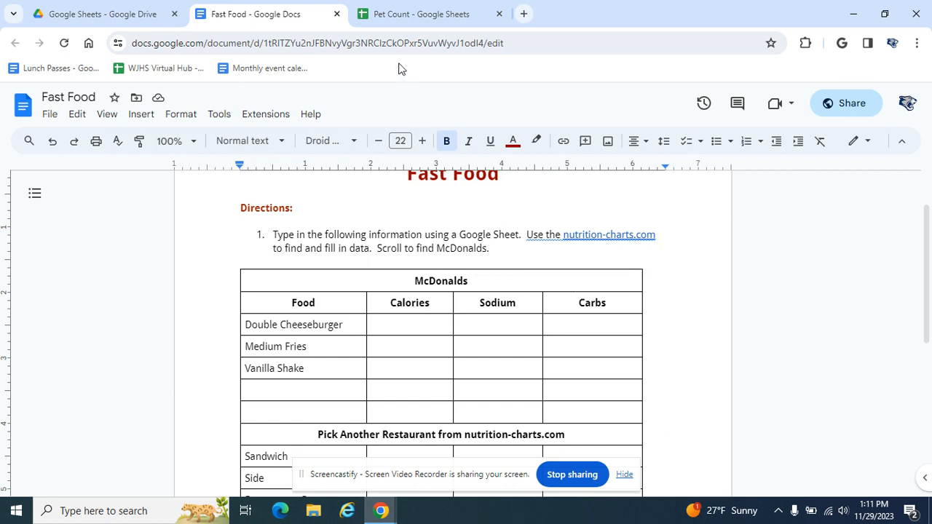
{"action": "left_click", "coordinate": [402, 10]}
{"action": "left_click_drag", "start_coordinate": [78, 201], "coordinate": [298, 209]}
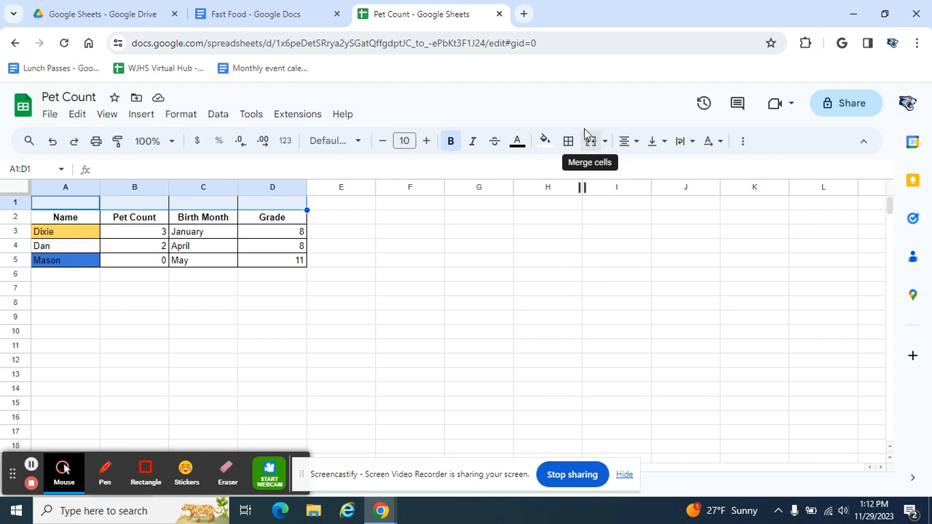
{"action": "left_click", "coordinate": [743, 146]}
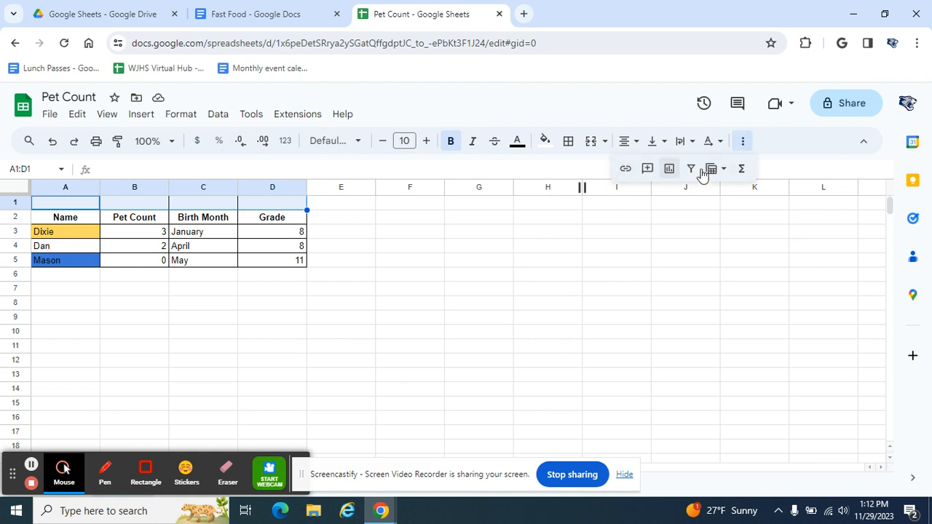
{"action": "left_click", "coordinate": [744, 144]}
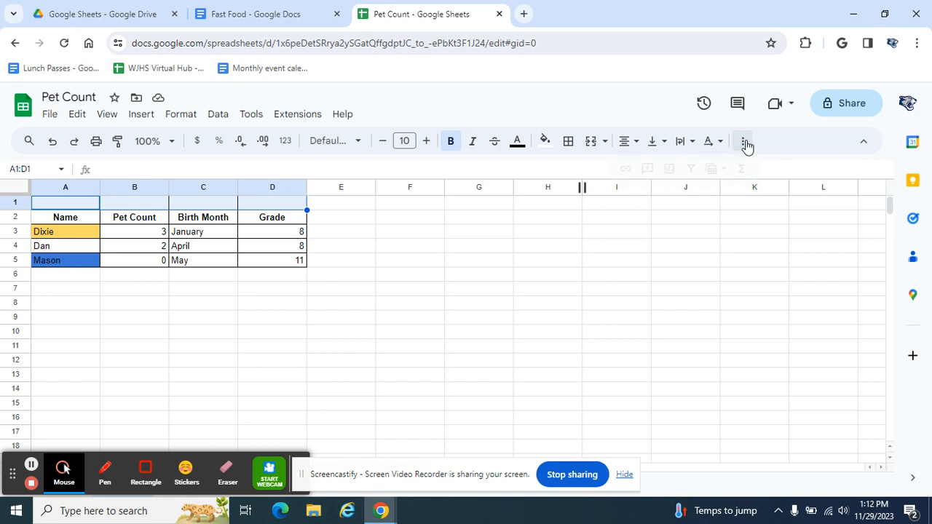
{"action": "left_click", "coordinate": [590, 142]}
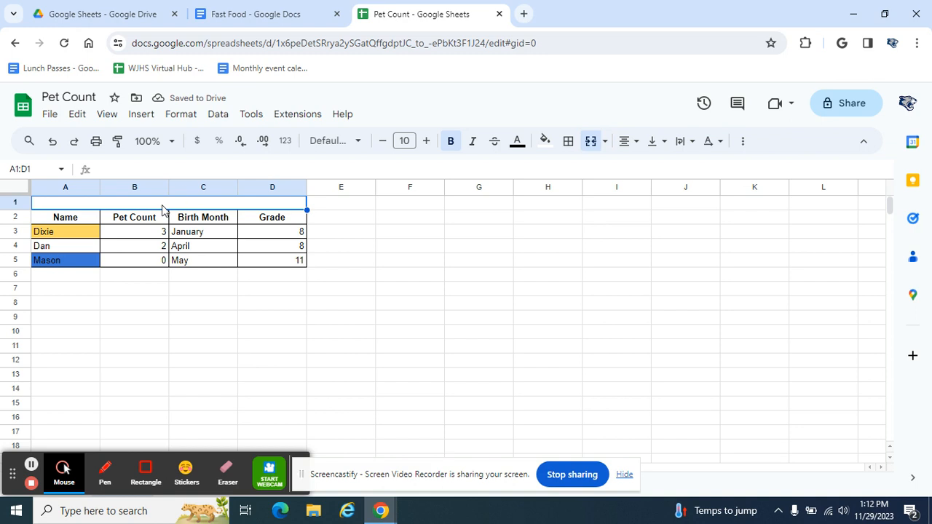
Enter the title "Period 3" in the merged cell above the column headers
{"action": "type", "text": "Period 3"}
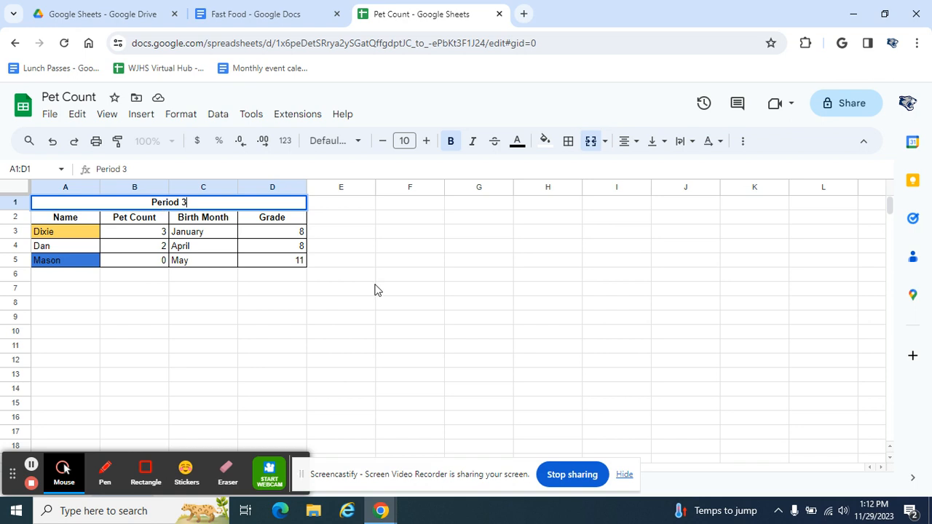
{"action": "left_click", "coordinate": [330, 338]}
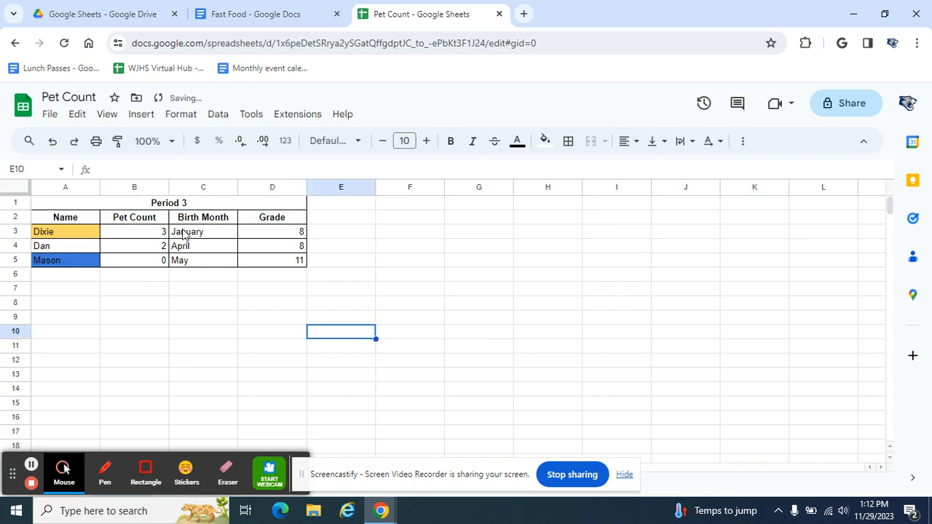
{"action": "left_click", "coordinate": [173, 204]}
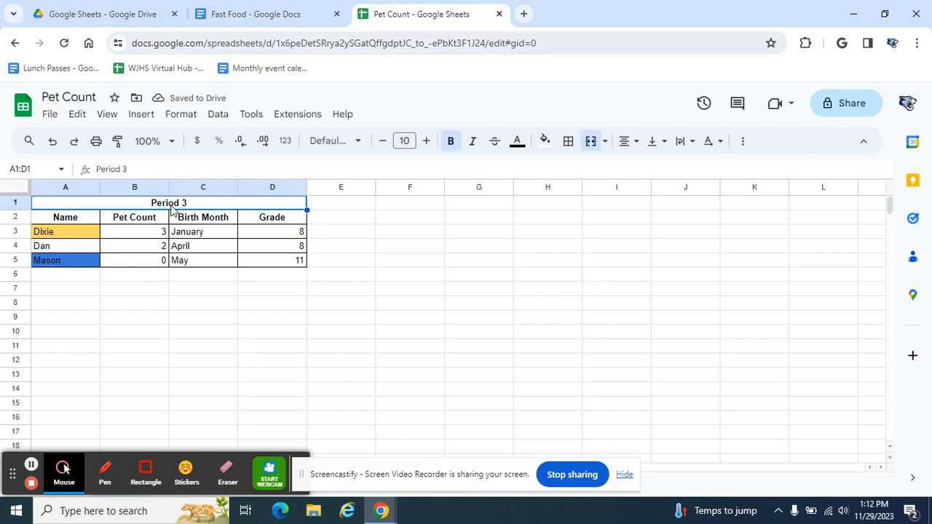
Switch to the Fast Food document in Google Docs and review the numbered directions below the table
{"action": "left_click", "coordinate": [266, 13]}
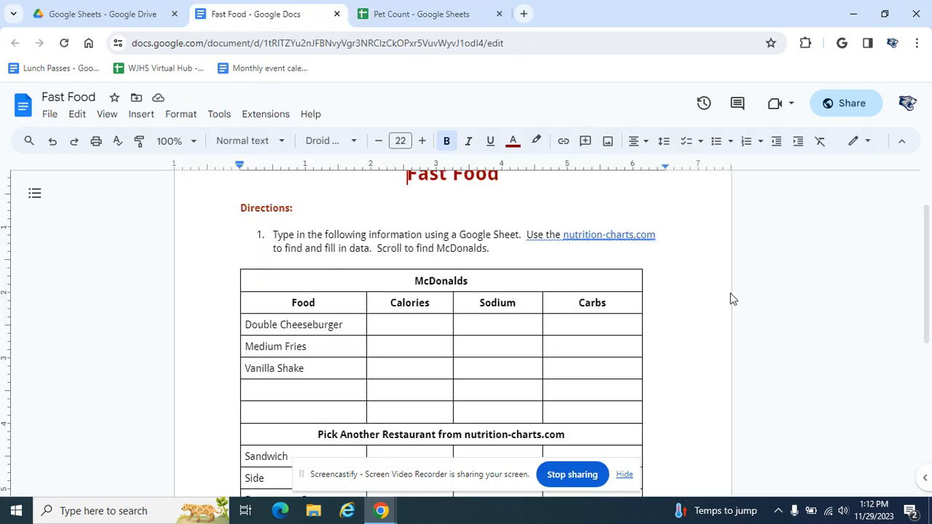
{"action": "left_click_drag", "start_coordinate": [914, 250], "coordinate": [896, 378]}
{"action": "scroll", "coordinate": [924, 328], "scroll_direction": "down", "scroll_amount": 3}
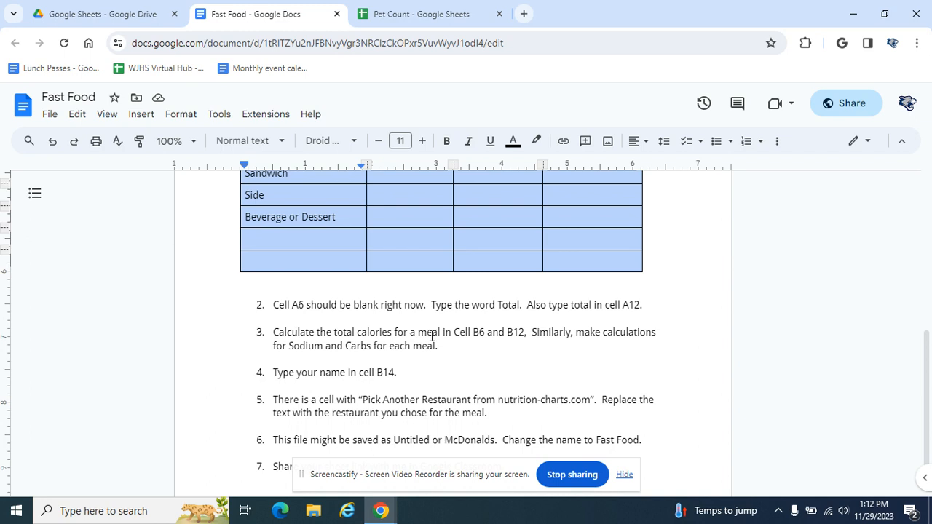
{"action": "left_click_drag", "start_coordinate": [928, 368], "coordinate": [904, 259]}
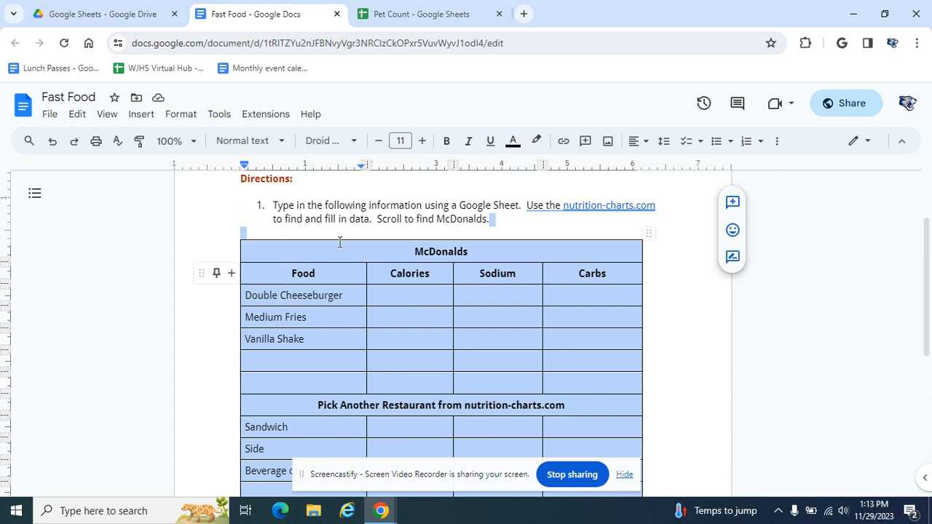
Return to the Pet Count spreadsheet and total the Pet Count column in B6 with the formula =B3+B4+B5
{"action": "left_click", "coordinate": [395, 24]}
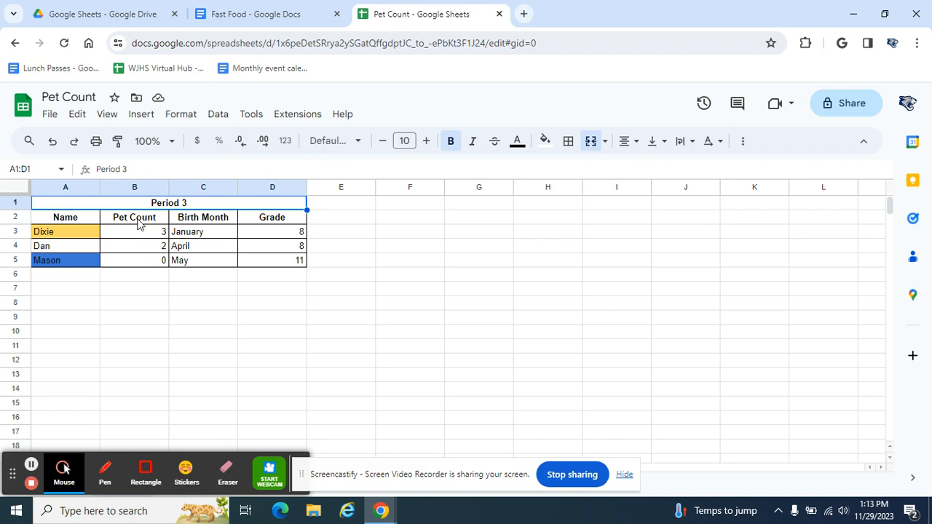
{"action": "left_click", "coordinate": [132, 283]}
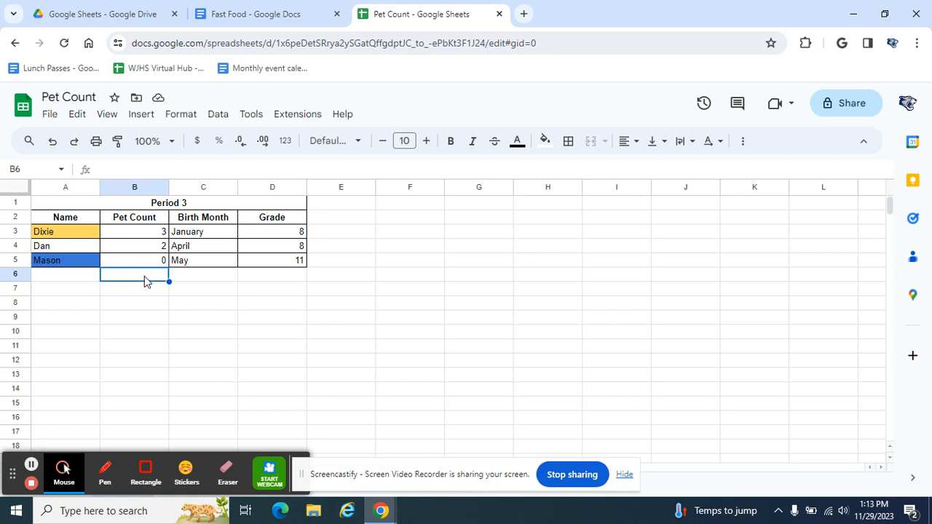
{"action": "type", "text": "="}
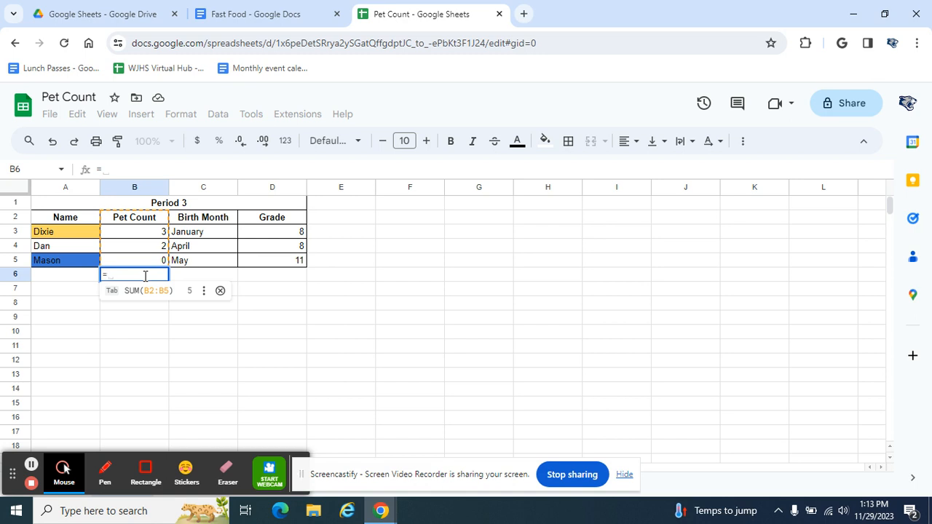
{"action": "left_click", "coordinate": [155, 238]}
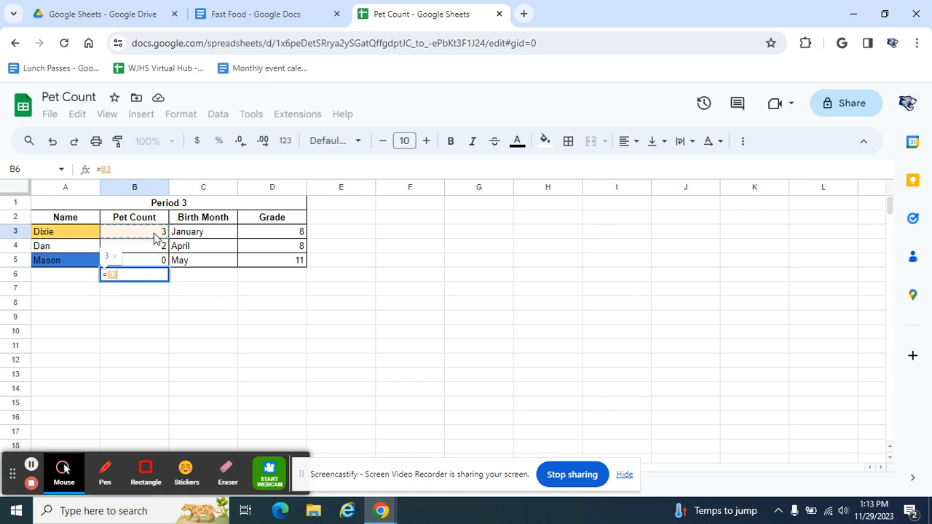
{"action": "type", "text": "+"}
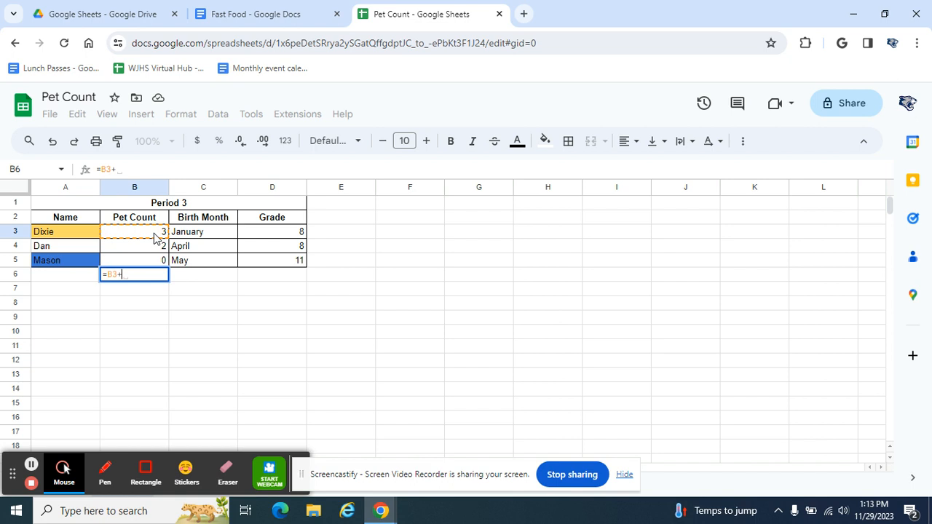
{"action": "left_click", "coordinate": [155, 251]}
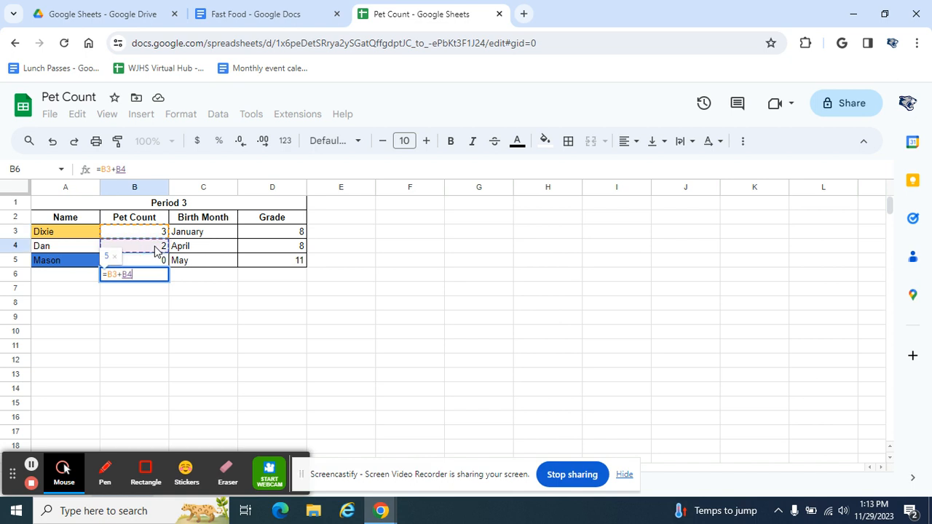
{"action": "type", "text": "+"}
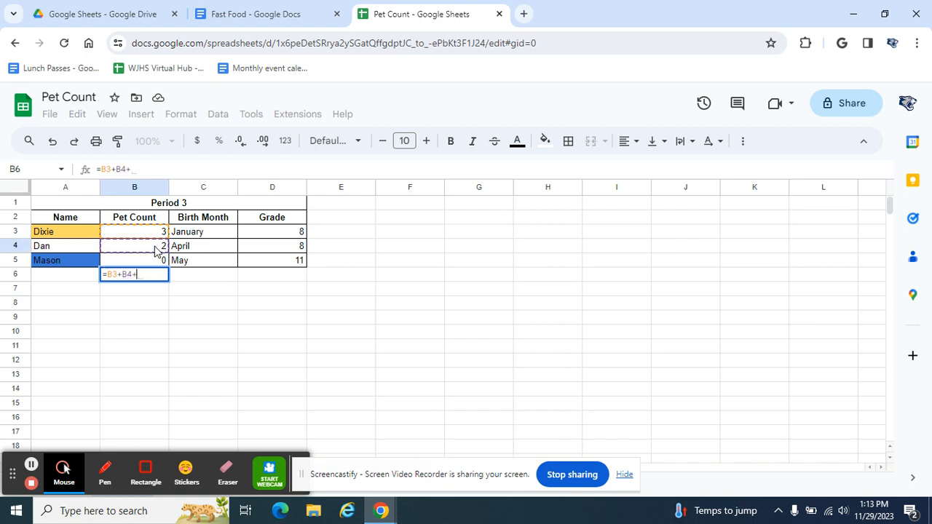
{"action": "left_click", "coordinate": [155, 262]}
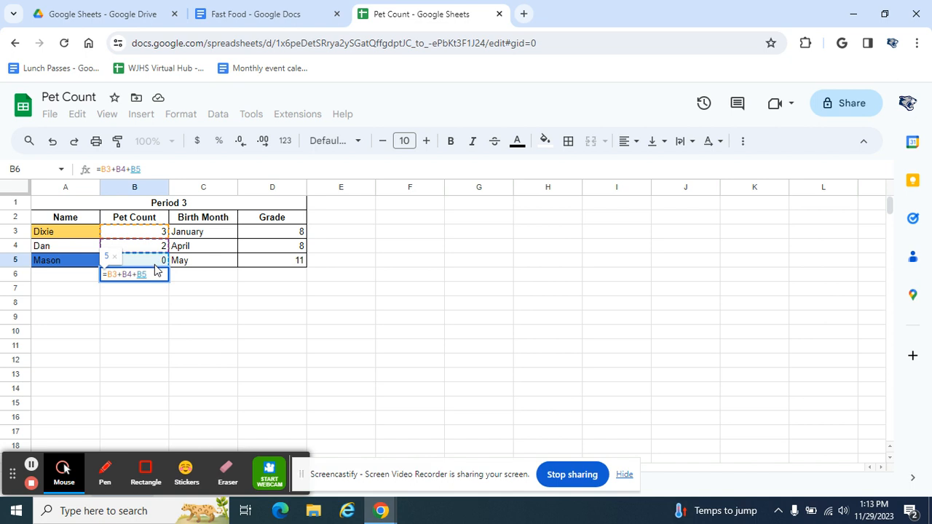
{"action": "key", "text": "Return"}
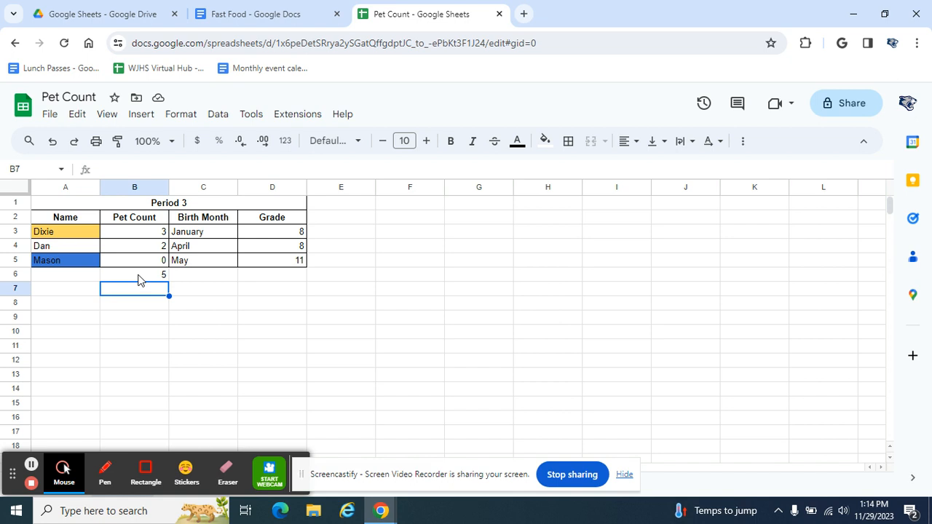
Total the Grade column in D6 with the formula =D3+D4+D5 and check the entered formula
{"action": "left_click", "coordinate": [273, 274]}
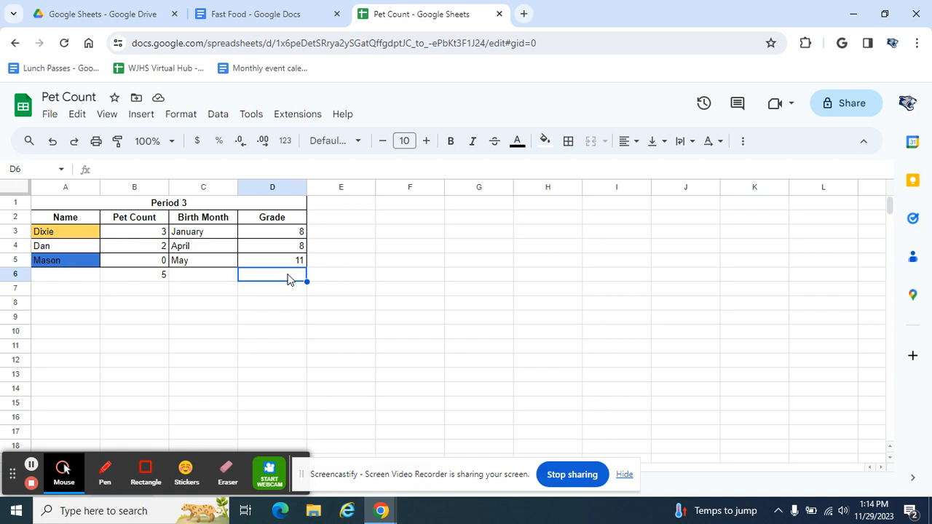
{"action": "type", "text": "="}
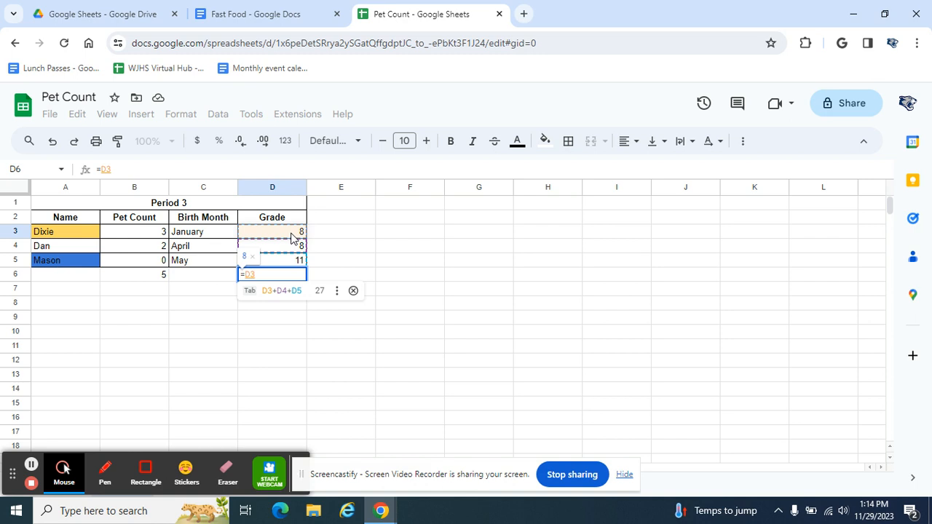
{"action": "type", "text": "+"}
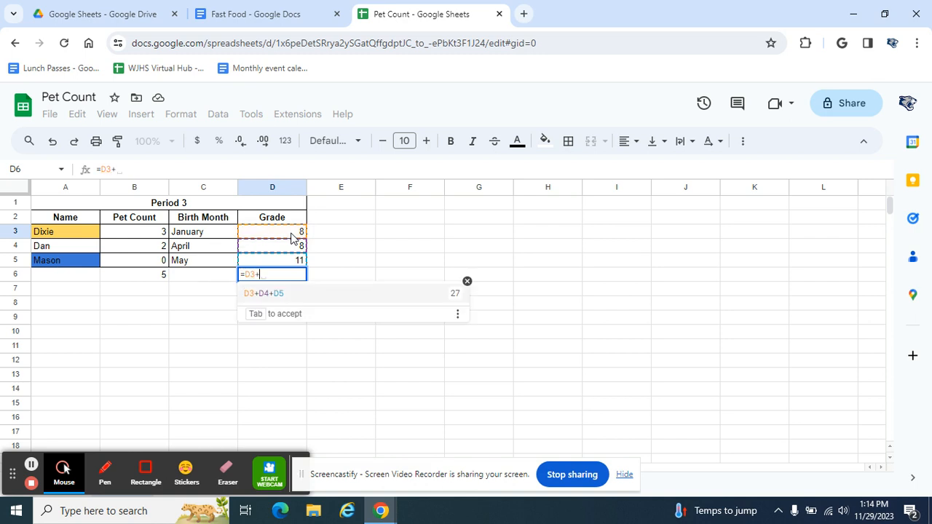
{"action": "left_click", "coordinate": [291, 247]}
{"action": "type", "text": "+"}
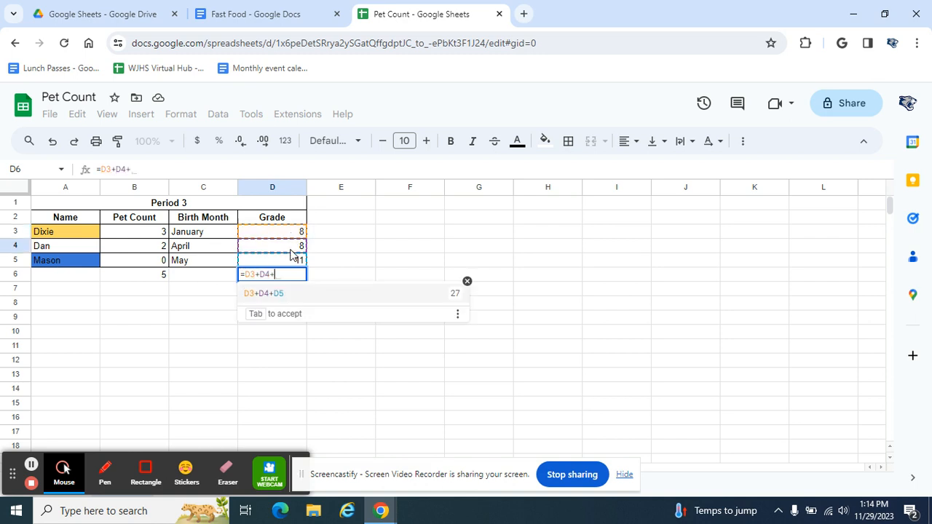
{"action": "left_click", "coordinate": [290, 262]}
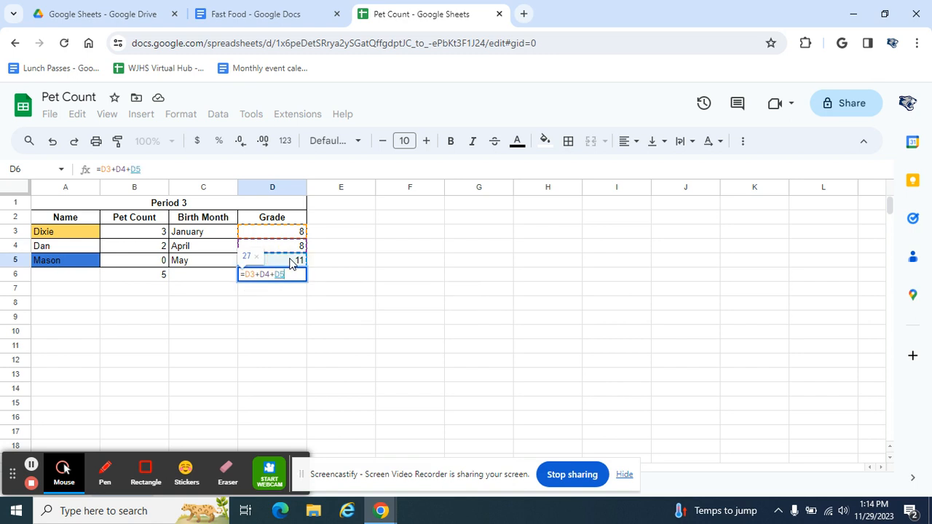
{"action": "key", "text": "Return"}
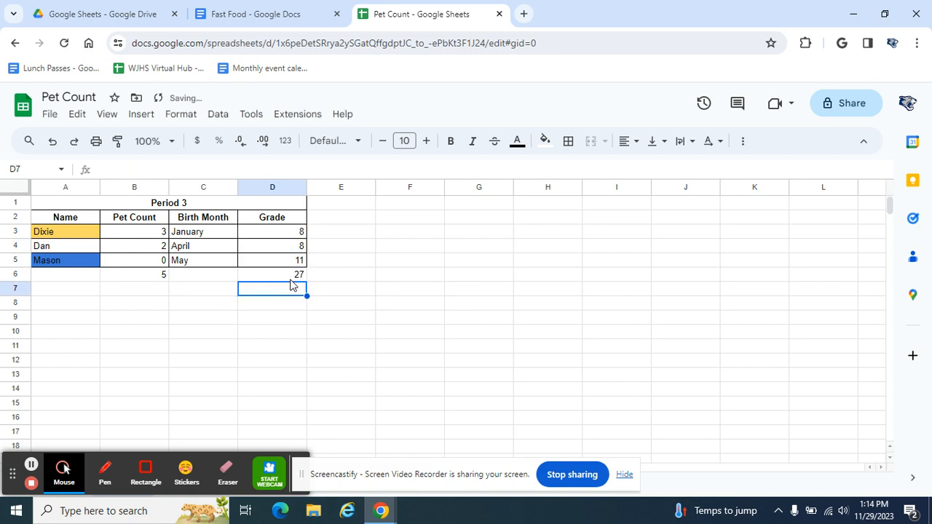
{"action": "left_click", "coordinate": [290, 235]}
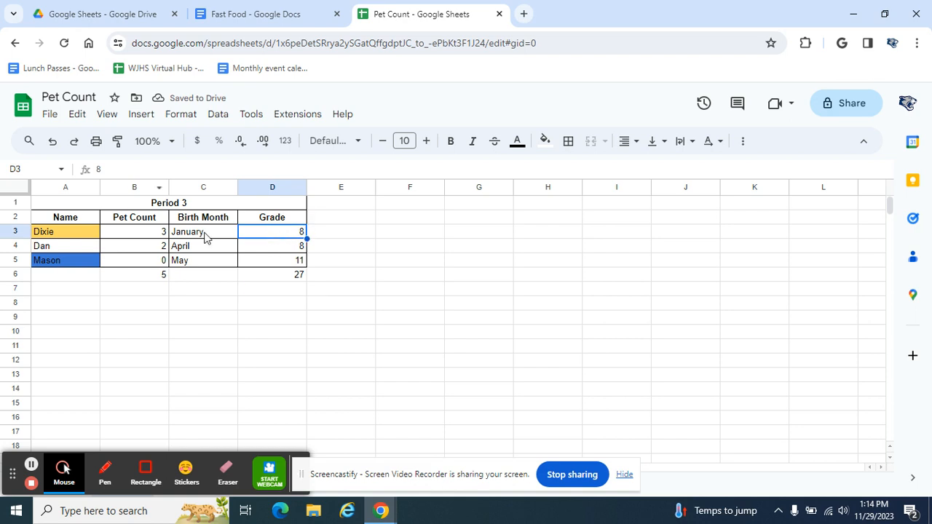
{"action": "left_click", "coordinate": [266, 277]}
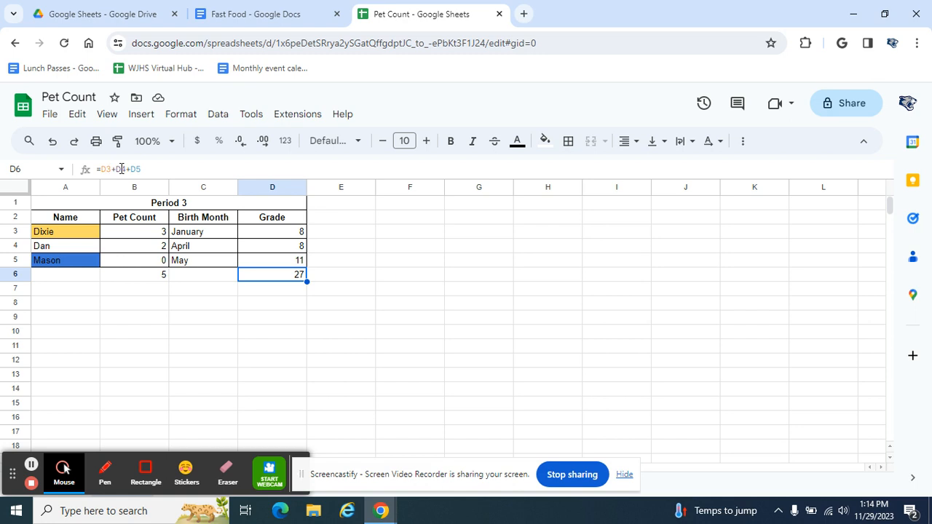
{"action": "left_click", "coordinate": [301, 321]}
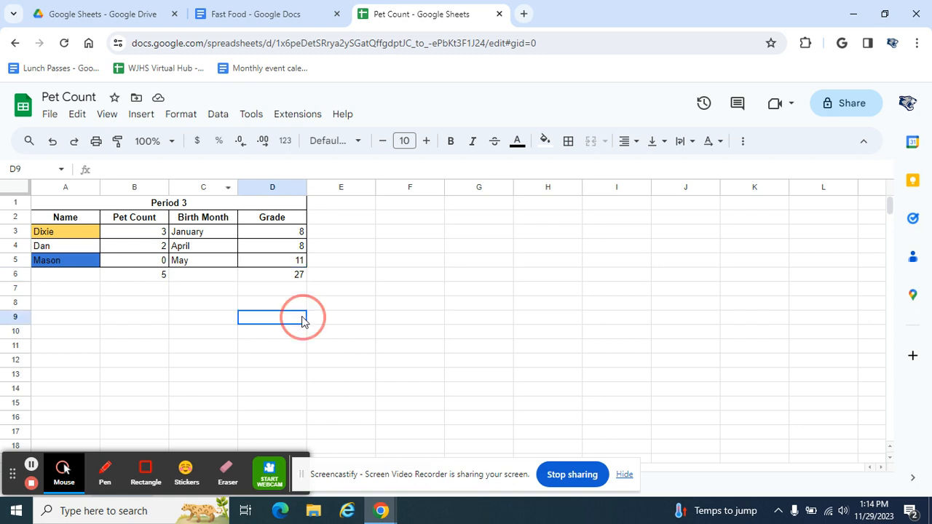
Change the Grade values in D3 and D4 to 10 and check the Grade total's formula in D6
{"action": "left_click", "coordinate": [289, 237]}
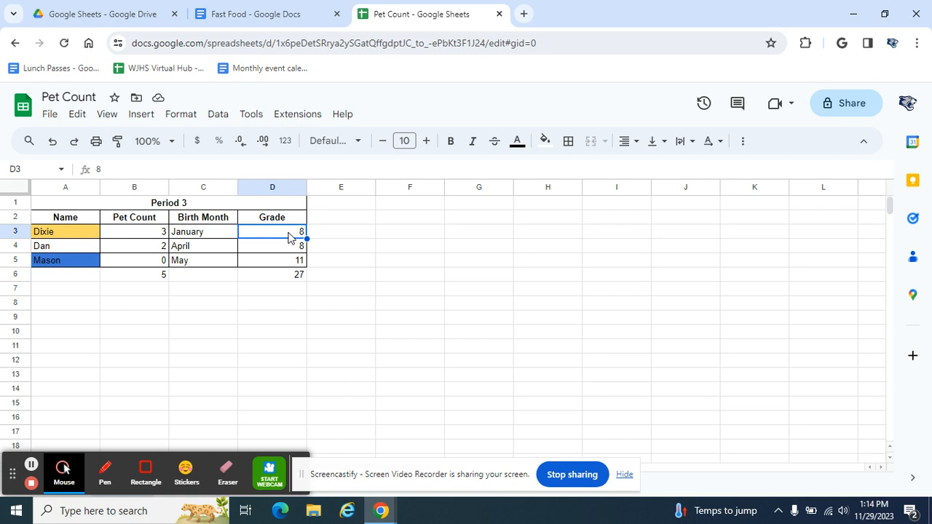
{"action": "type", "text": "10"}
{"action": "key", "text": "Return"}
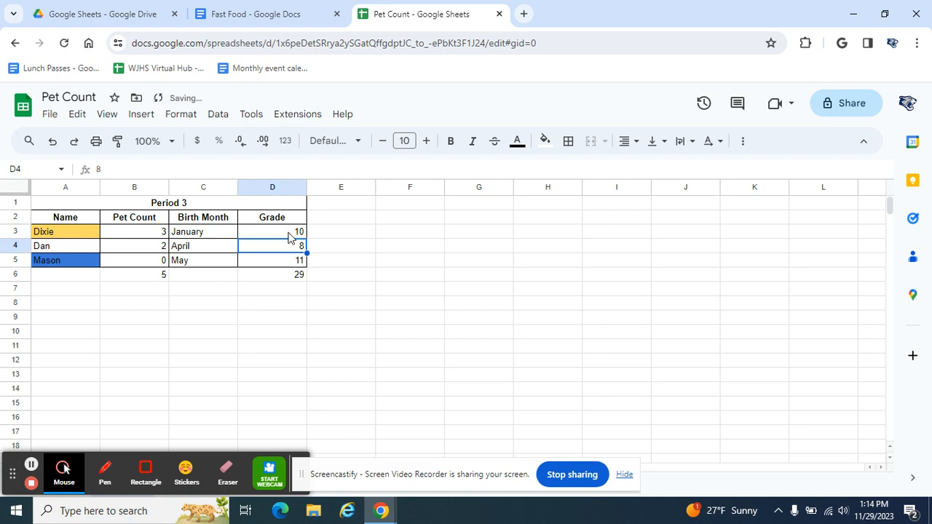
{"action": "type", "text": "10"}
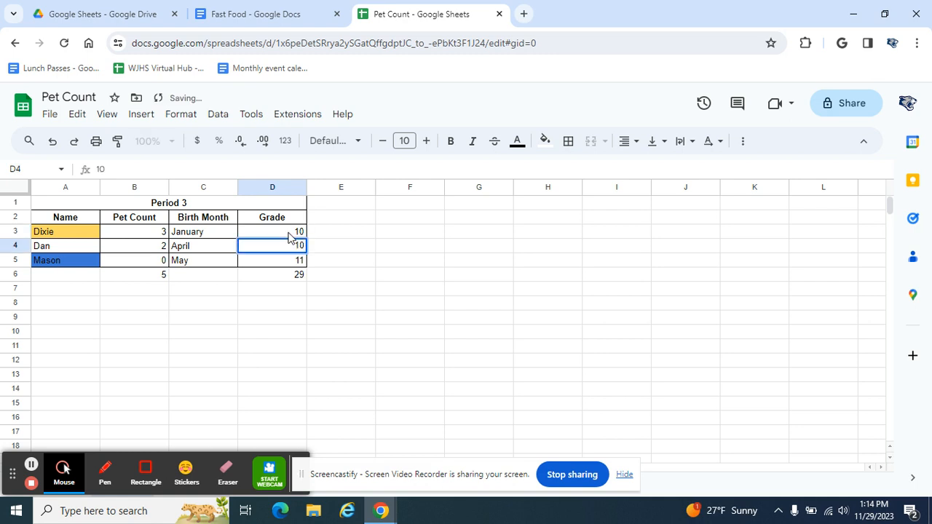
{"action": "key", "text": "Return"}
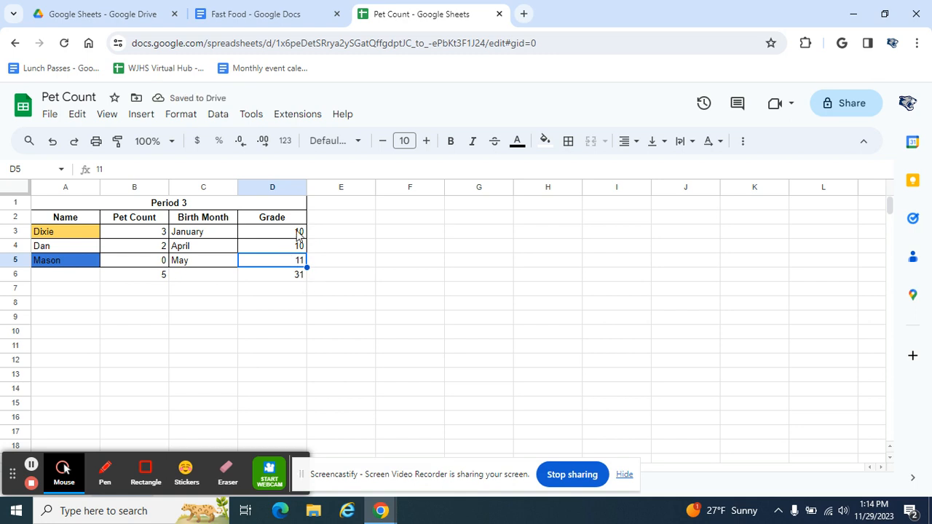
{"action": "left_click", "coordinate": [293, 274]}
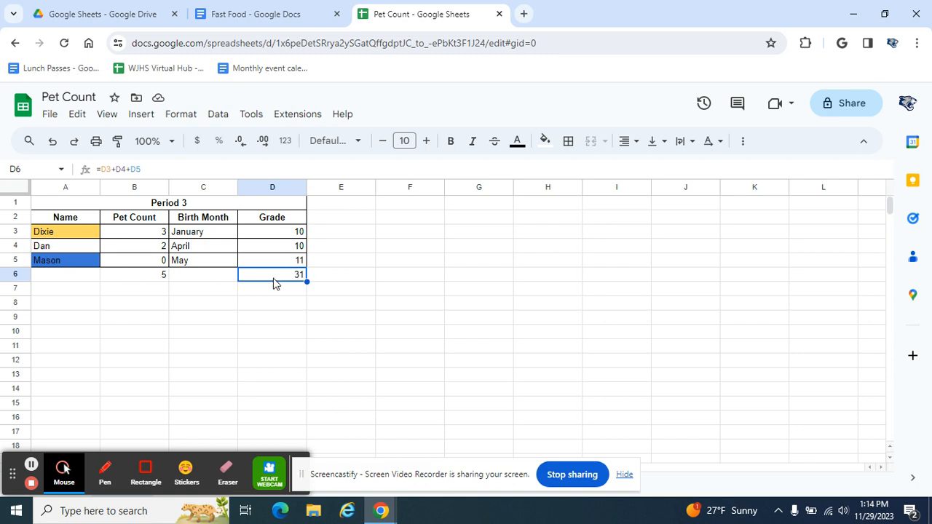
Check the formula in B6 and change the Pet Count value in B3 to 5
{"action": "left_click", "coordinate": [140, 278]}
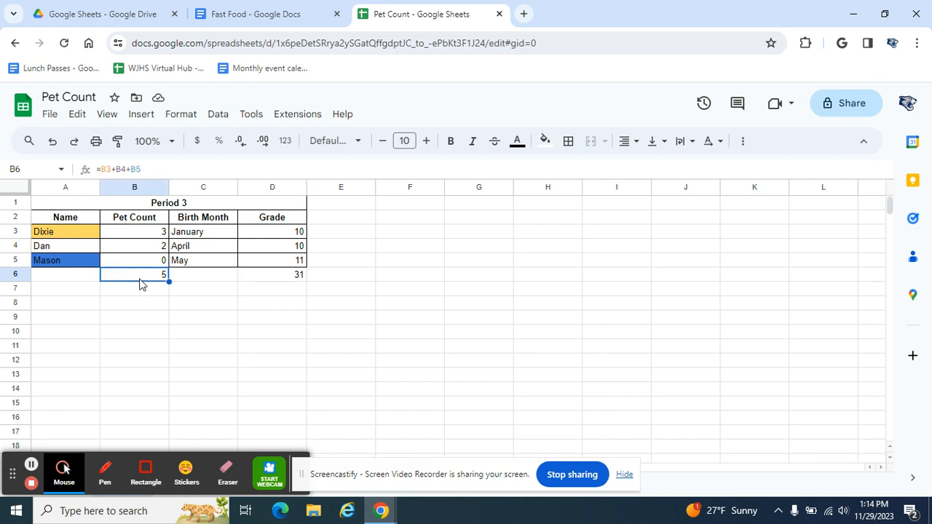
{"action": "left_click", "coordinate": [150, 235]}
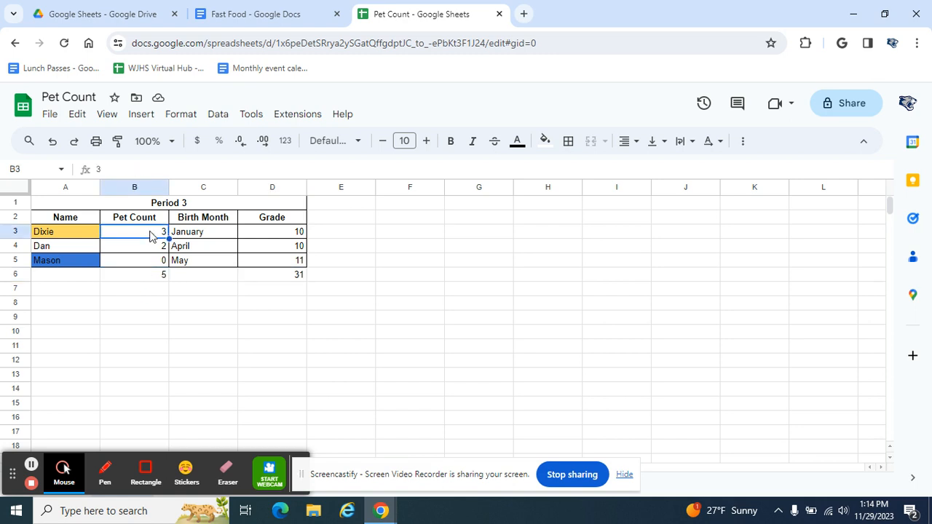
{"action": "type", "text": "5"}
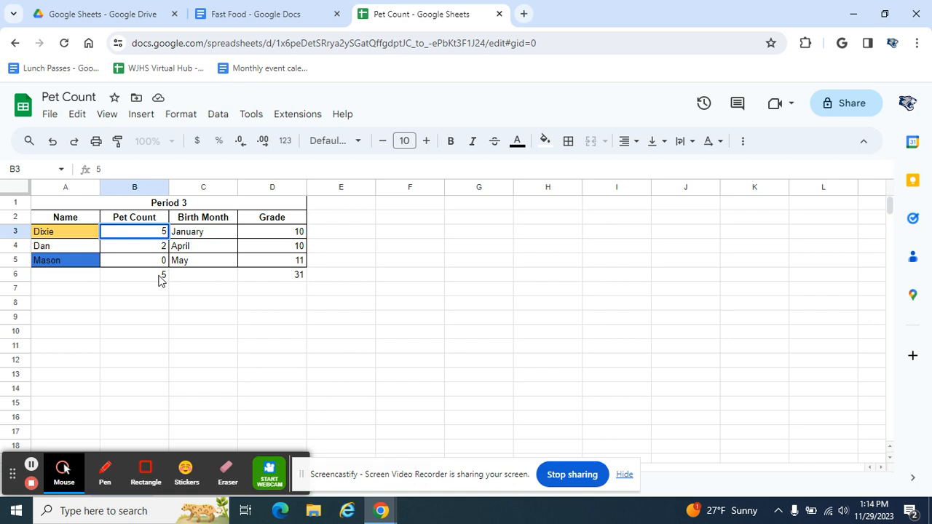
{"action": "left_click", "coordinate": [192, 235]}
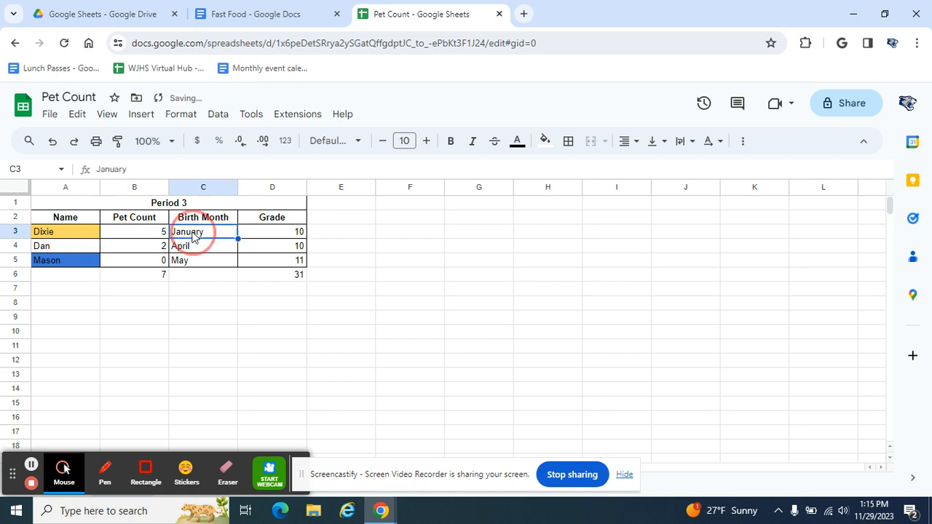
Re-enter the Pet Count total in B6 with the formula =B3+B4+B5
{"action": "left_click", "coordinate": [157, 276]}
{"action": "type", "text": "="}
{"action": "left_click", "coordinate": [149, 233]}
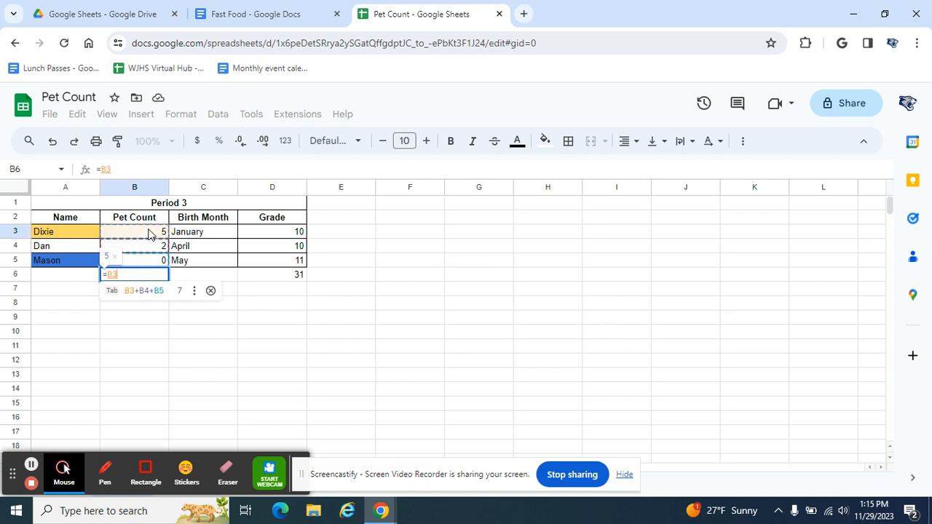
{"action": "type", "text": "+"}
{"action": "left_click", "coordinate": [148, 250]}
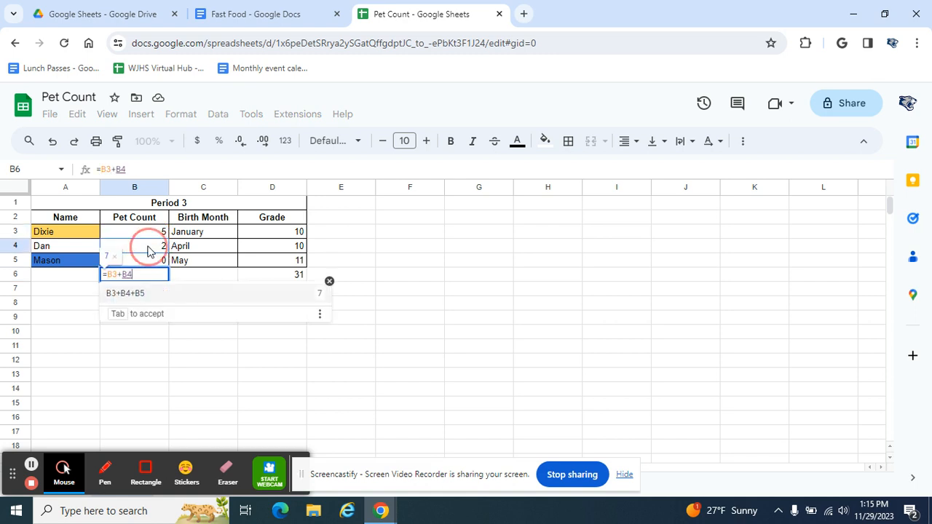
{"action": "type", "text": "+"}
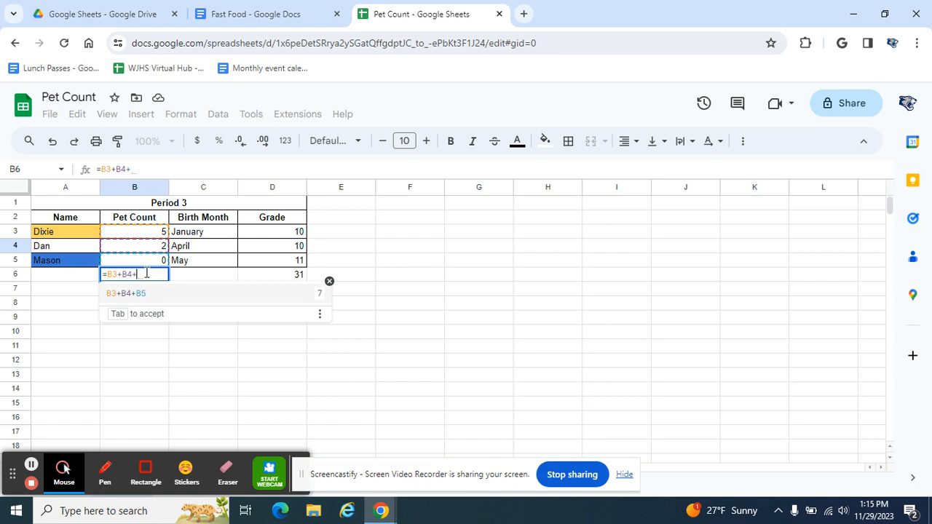
{"action": "left_click", "coordinate": [145, 264]}
{"action": "key", "text": "Return"}
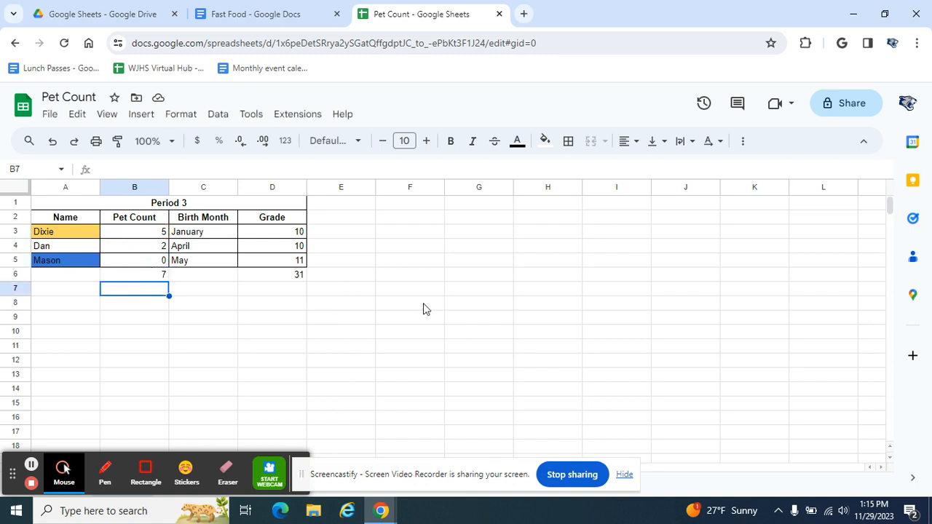
Examine the addition formulas behind the Pet Count total in B6 and the Grade total in D6
{"action": "left_click", "coordinate": [235, 202]}
{"action": "left_click", "coordinate": [153, 276]}
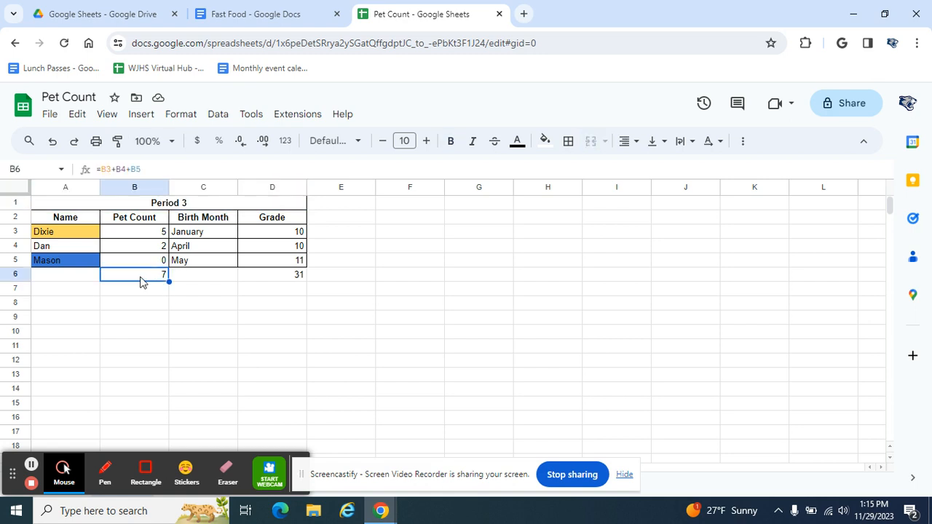
{"action": "left_click_drag", "start_coordinate": [150, 169], "coordinate": [95, 172]}
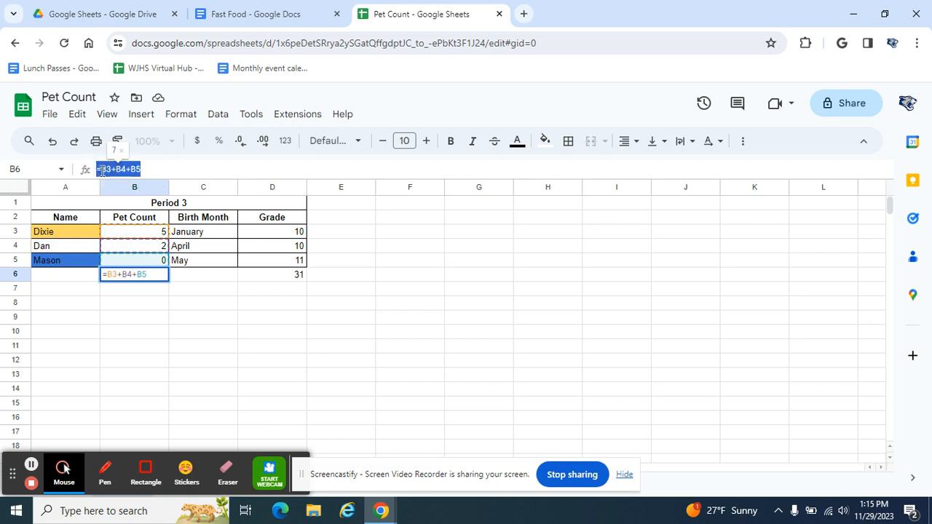
{"action": "left_click", "coordinate": [295, 280]}
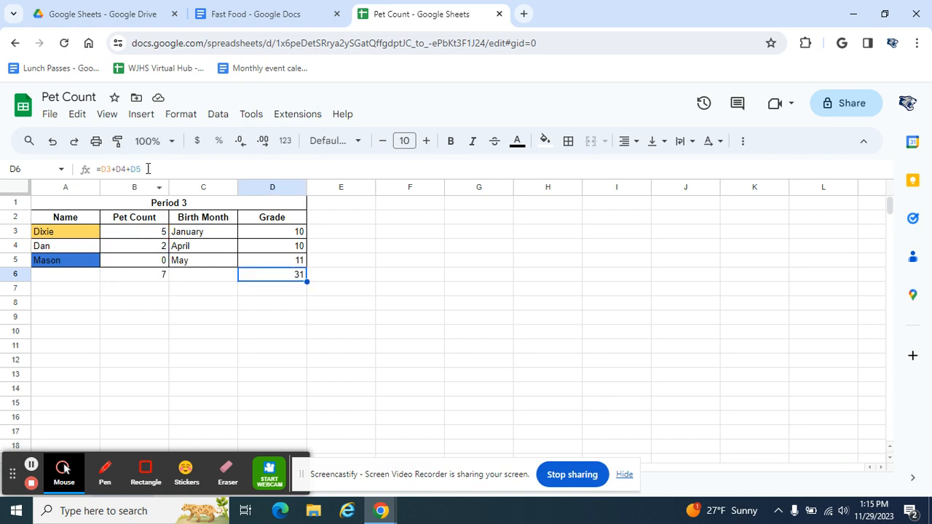
Switch to the Fast Food document in Google Docs and open the nutrition-charts.com link in direction 1
{"action": "left_click", "coordinate": [291, 9]}
{"action": "left_click", "coordinate": [454, 304]}
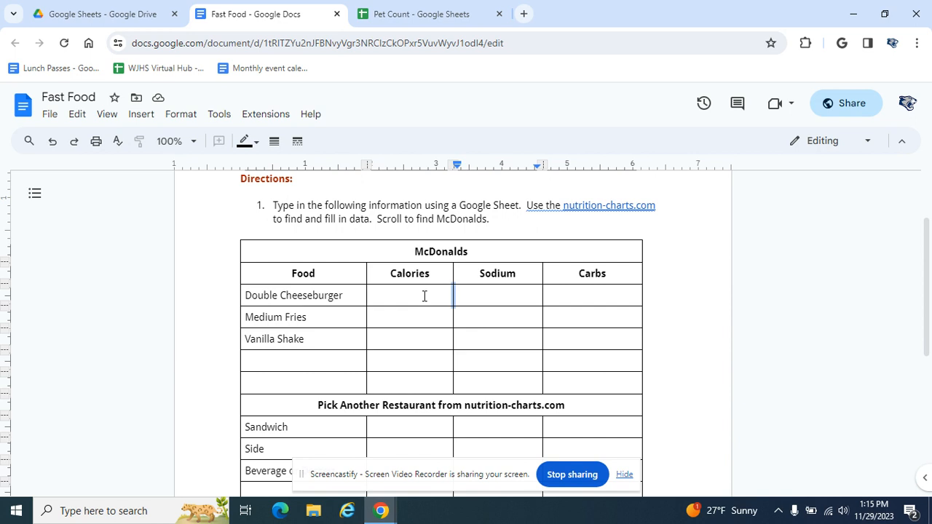
{"action": "left_click", "coordinate": [424, 296]}
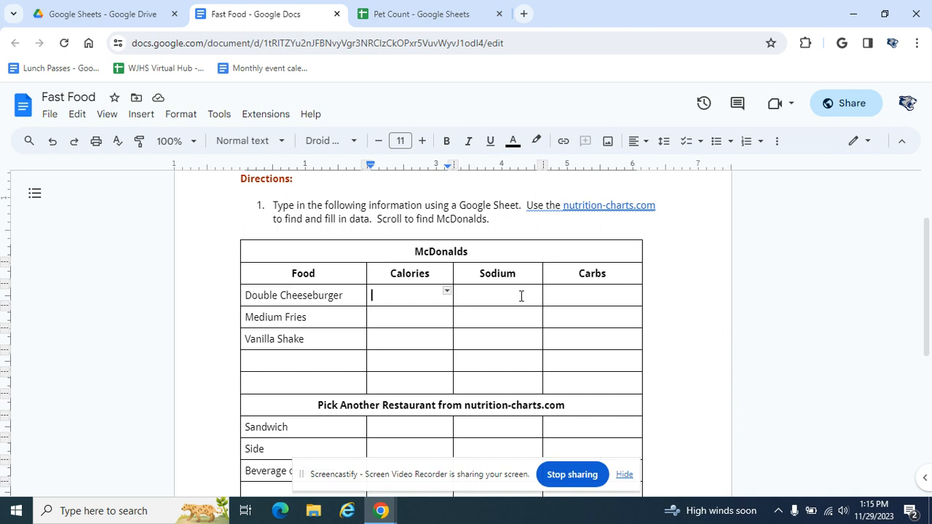
{"action": "left_click", "coordinate": [586, 209]}
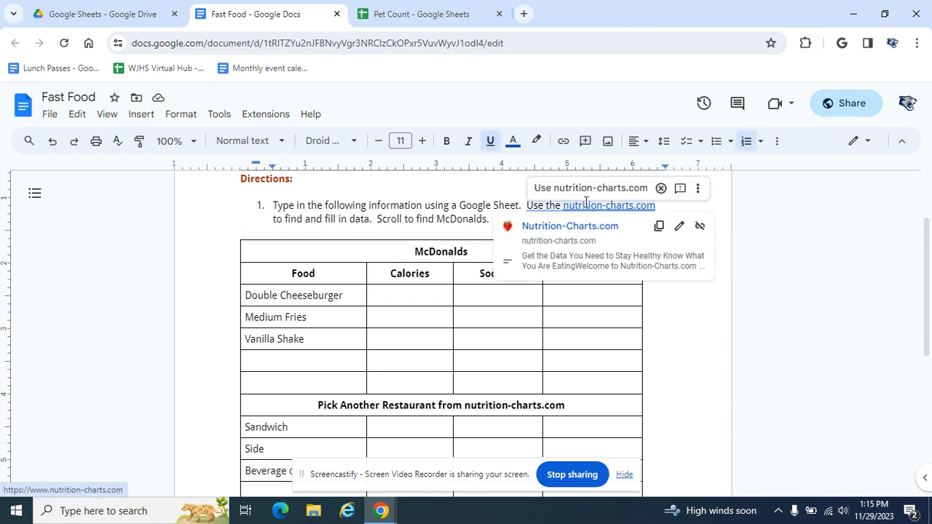
{"action": "left_click", "coordinate": [572, 228]}
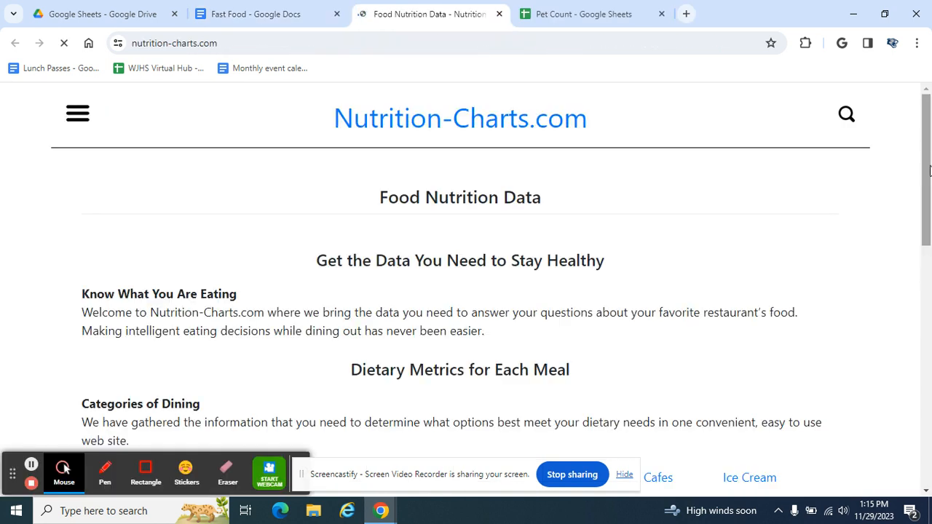
Open the McDonald's nutrition page from the site's popular restaurants and dismiss the advertisement
{"action": "left_click_drag", "start_coordinate": [927, 138], "coordinate": [917, 275]}
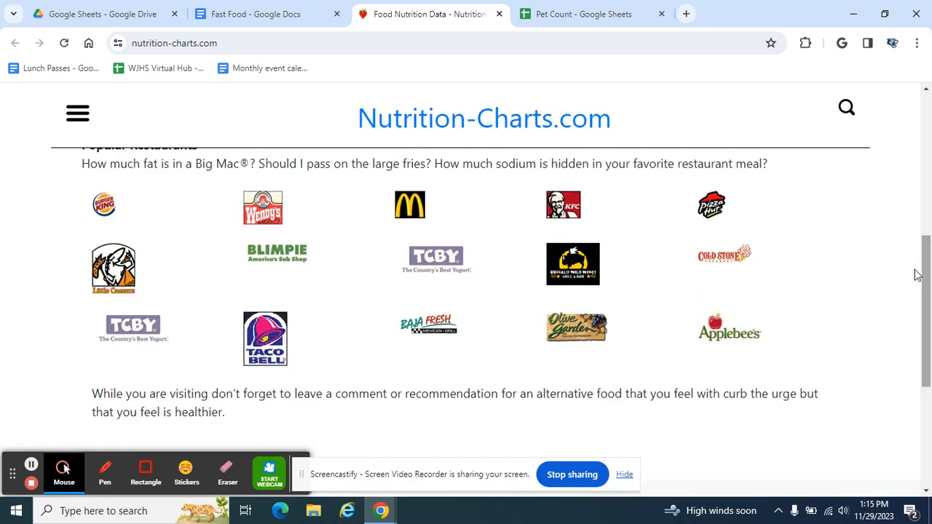
{"action": "left_click", "coordinate": [410, 208]}
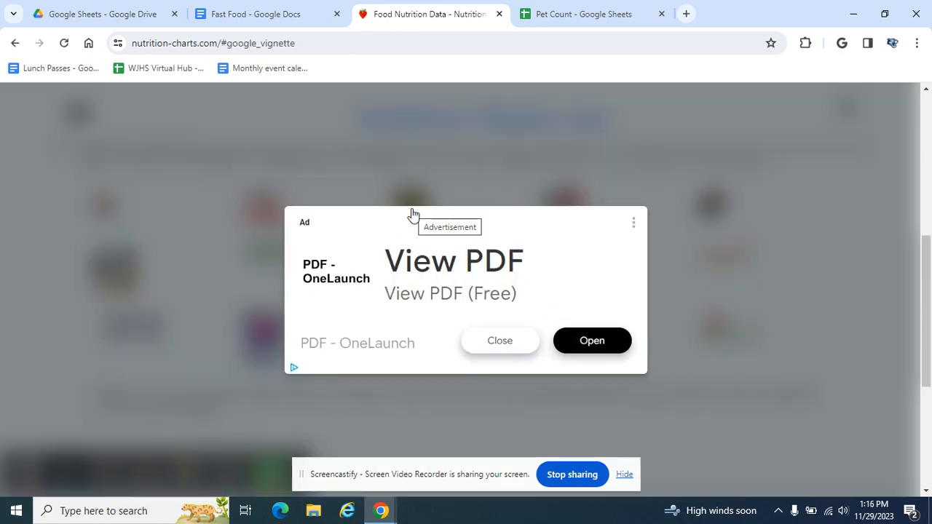
{"action": "left_click", "coordinate": [502, 343]}
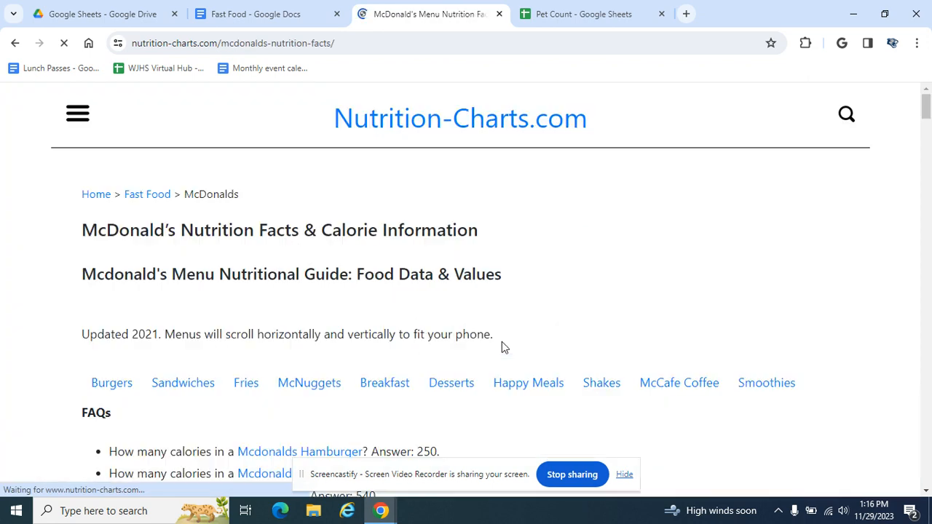
Find the Double Cheeseburger in the Burgers table and highlight its sodium and carbs values
{"action": "left_click", "coordinate": [924, 107]}
{"action": "left_click_drag", "start_coordinate": [925, 107], "coordinate": [924, 117]}
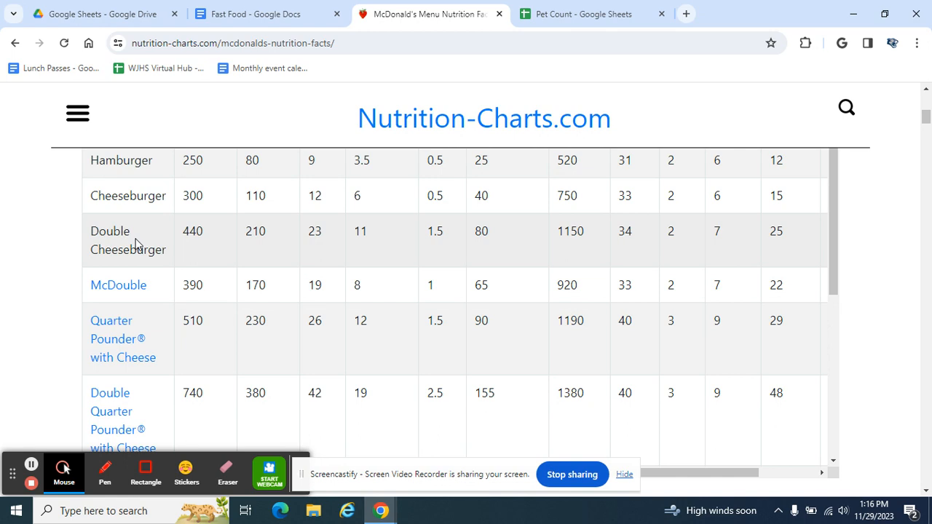
{"action": "left_click", "coordinate": [925, 90]}
{"action": "left_click", "coordinate": [925, 90]}
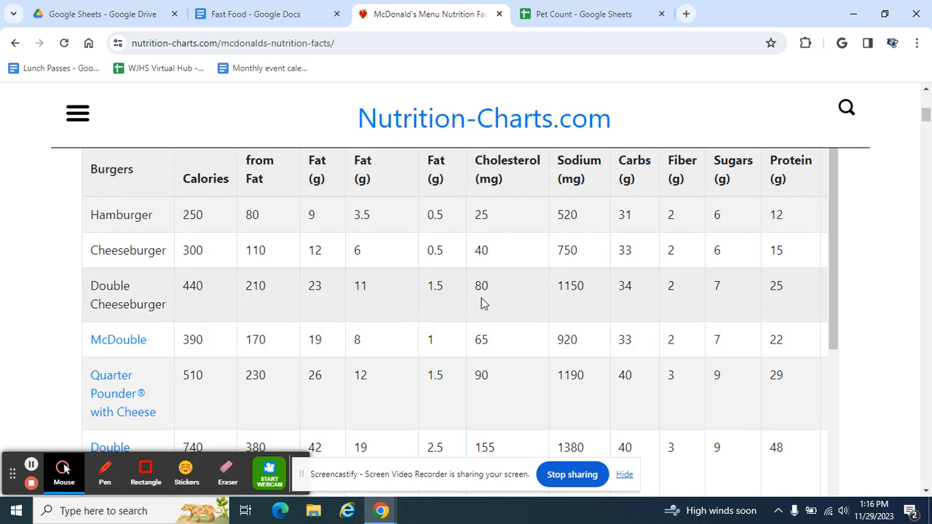
{"action": "left_click_drag", "start_coordinate": [632, 289], "coordinate": [560, 280]}
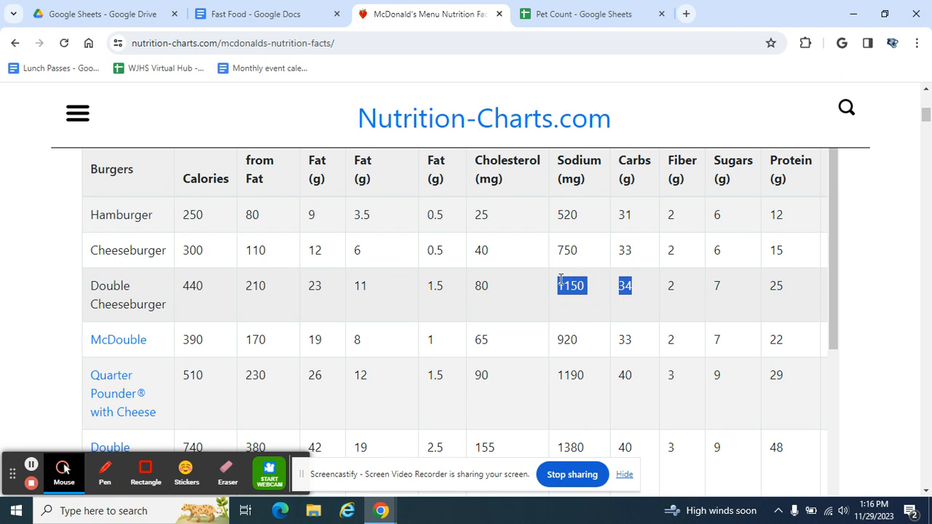
Return to the Fast Food document and review the second restaurant section and the numbered directions below the table
{"action": "left_click", "coordinate": [276, 14]}
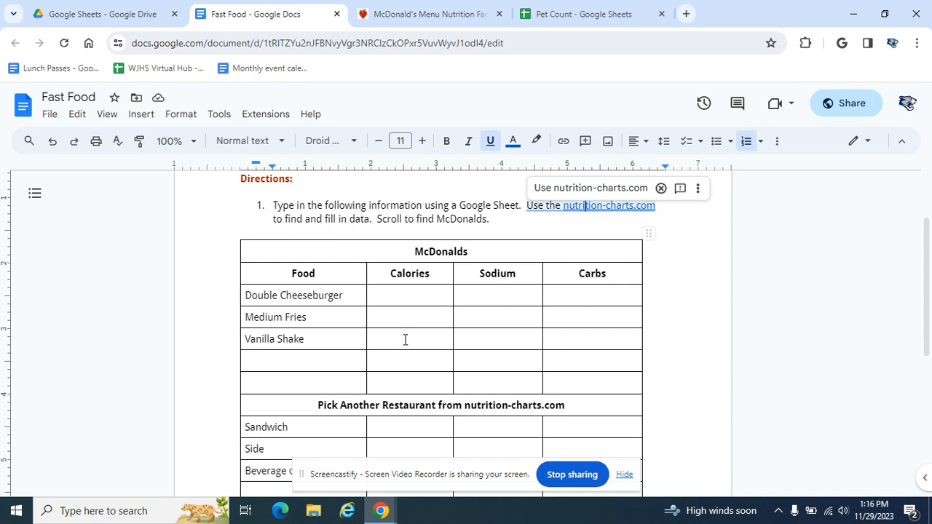
{"action": "left_click_drag", "start_coordinate": [927, 290], "coordinate": [924, 381]}
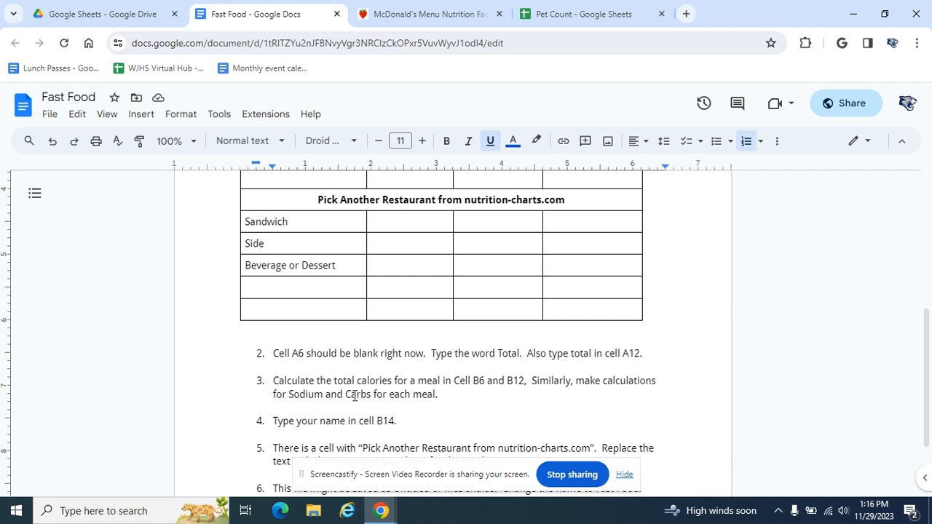
{"action": "left_click_drag", "start_coordinate": [928, 347], "coordinate": [929, 293]}
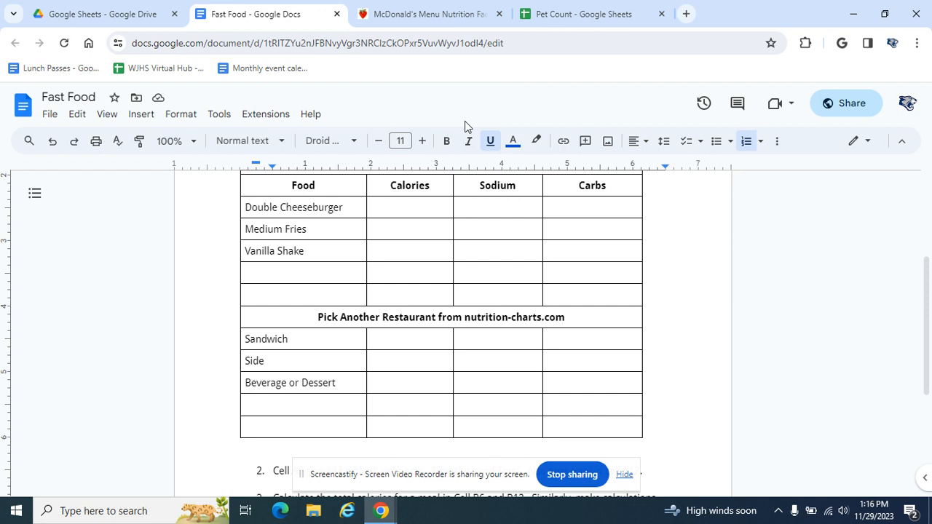
Switch to the McDonald's nutrition page and go back to the site's list of popular restaurants
{"action": "left_click", "coordinate": [429, 14]}
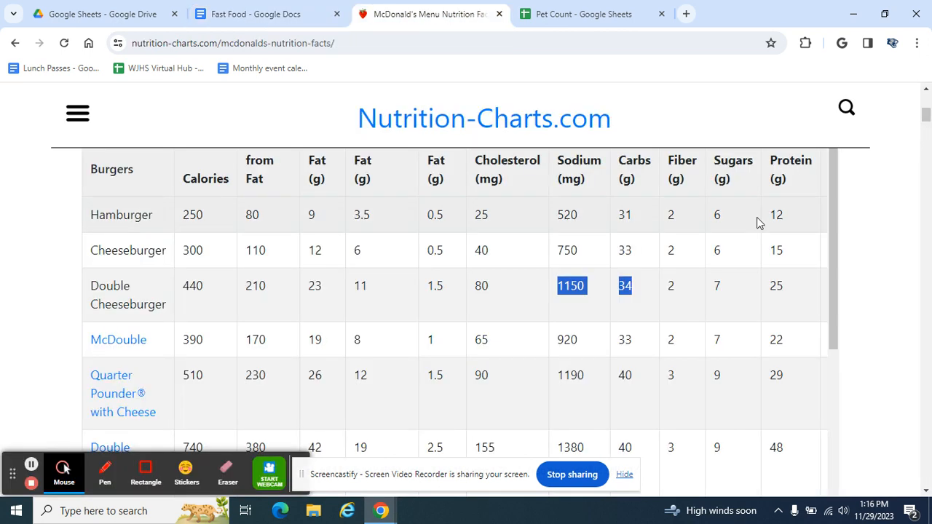
{"action": "left_click", "coordinate": [925, 89]}
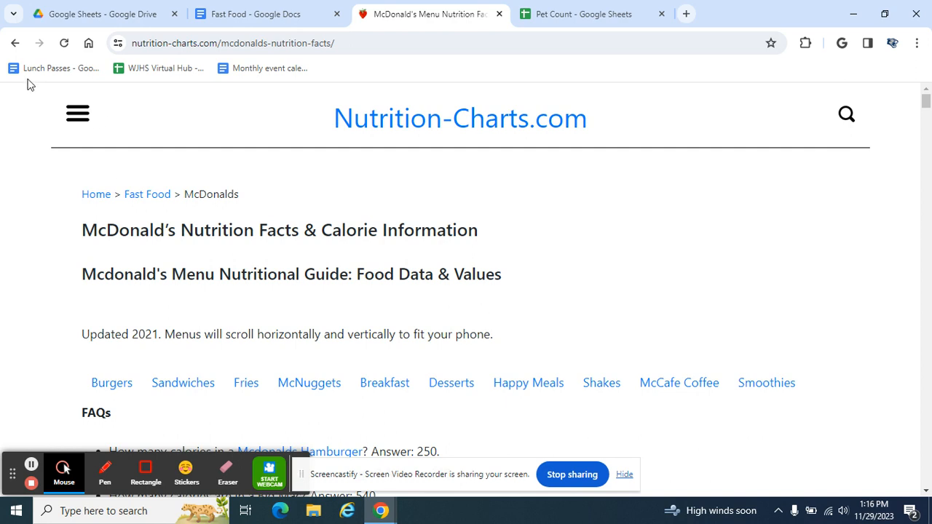
{"action": "left_click", "coordinate": [14, 43]}
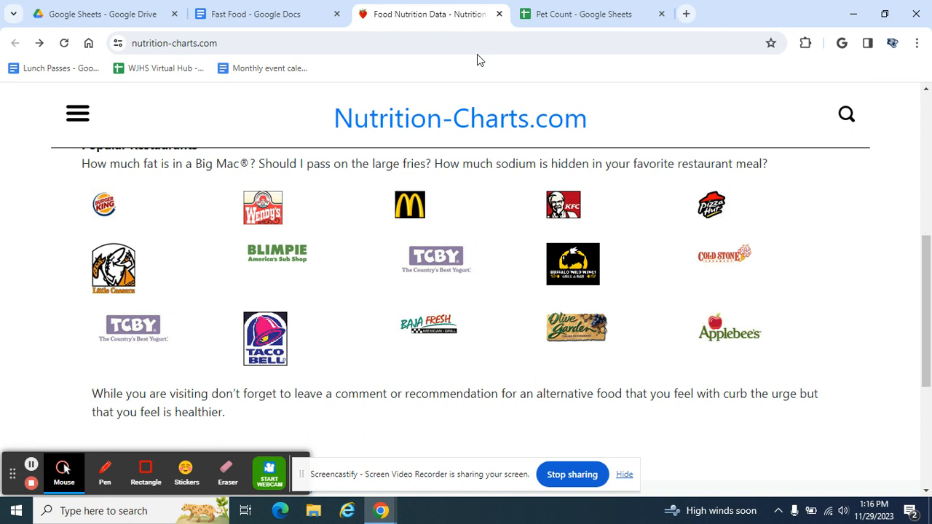
Compare the "Pick Another Restaurant" section of the Fast Food document with the restaurants offered on nutrition-charts.com
{"action": "left_click", "coordinate": [284, 11]}
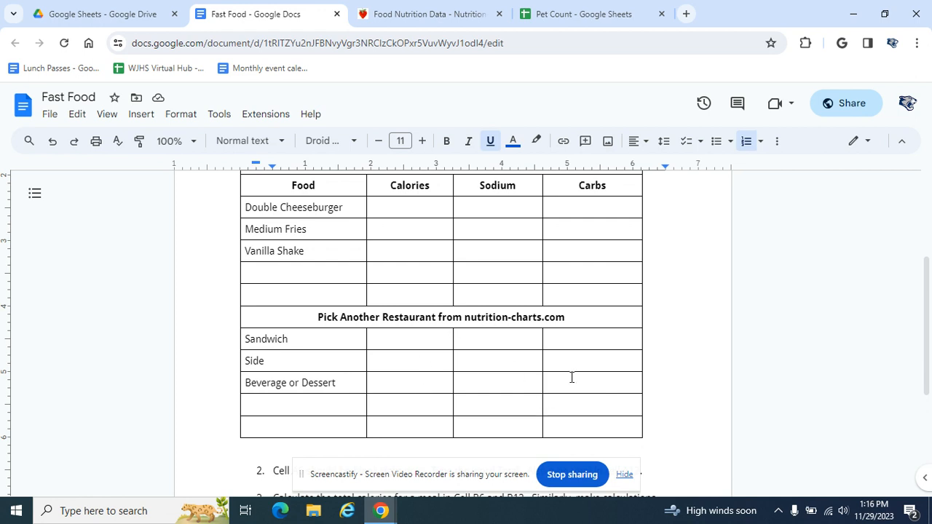
{"action": "left_click", "coordinate": [393, 14]}
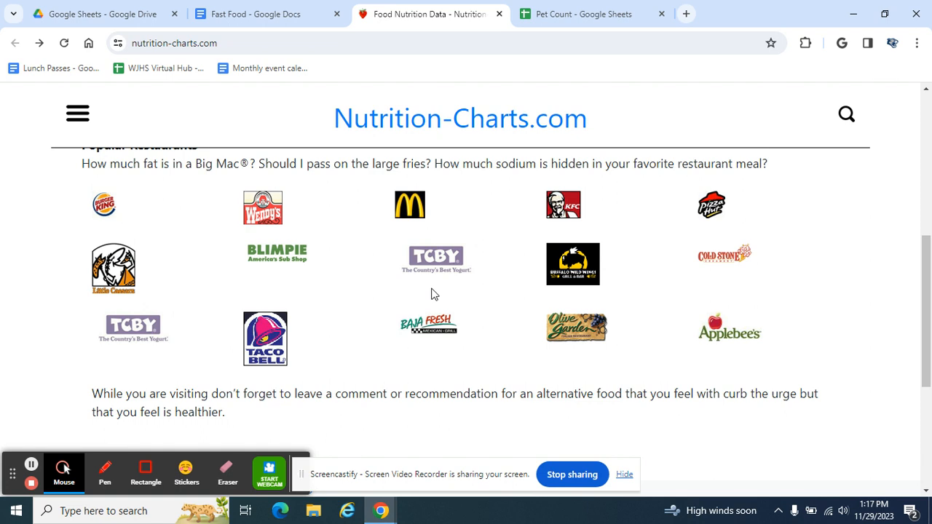
{"action": "left_click", "coordinate": [252, 11]}
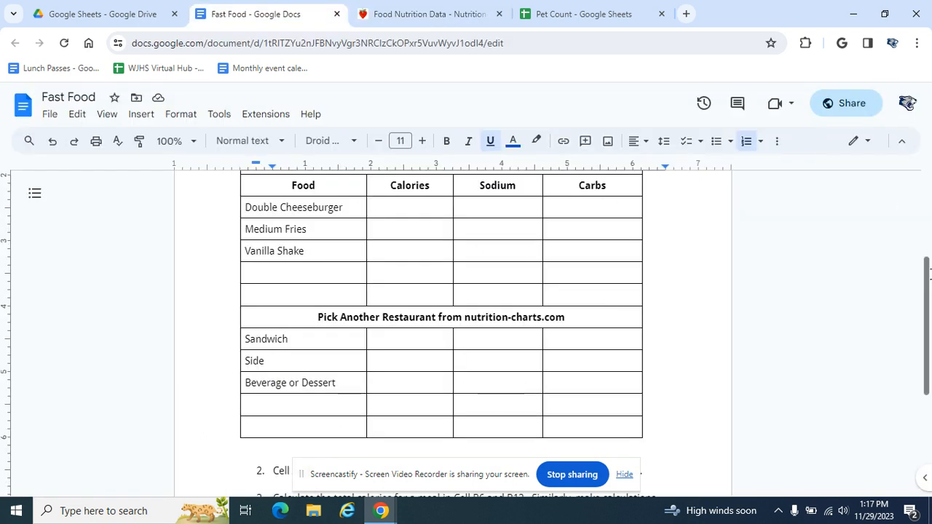
View the Fast Food document's sharing settings, close them without changes, and review the McDonalds table
{"action": "left_click_drag", "start_coordinate": [928, 273], "coordinate": [928, 189]}
{"action": "left_click", "coordinate": [841, 109]}
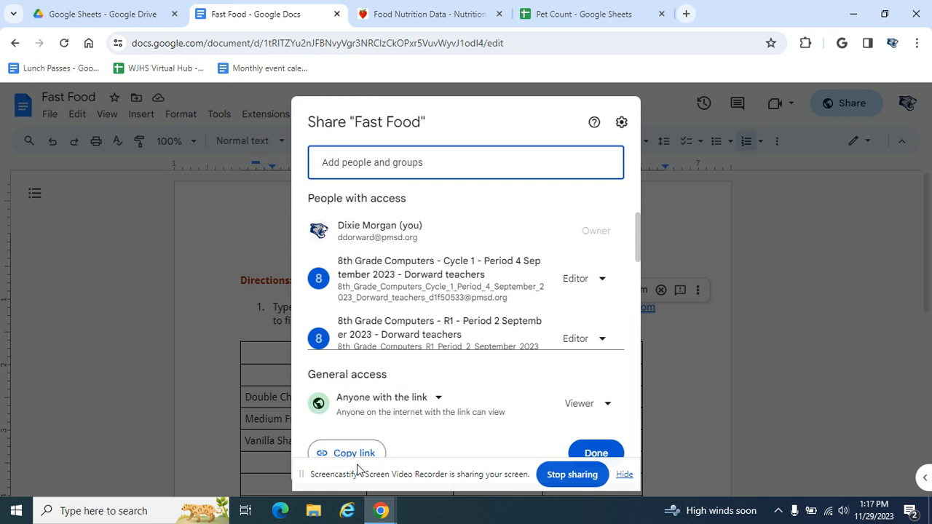
{"action": "left_click", "coordinate": [603, 449]}
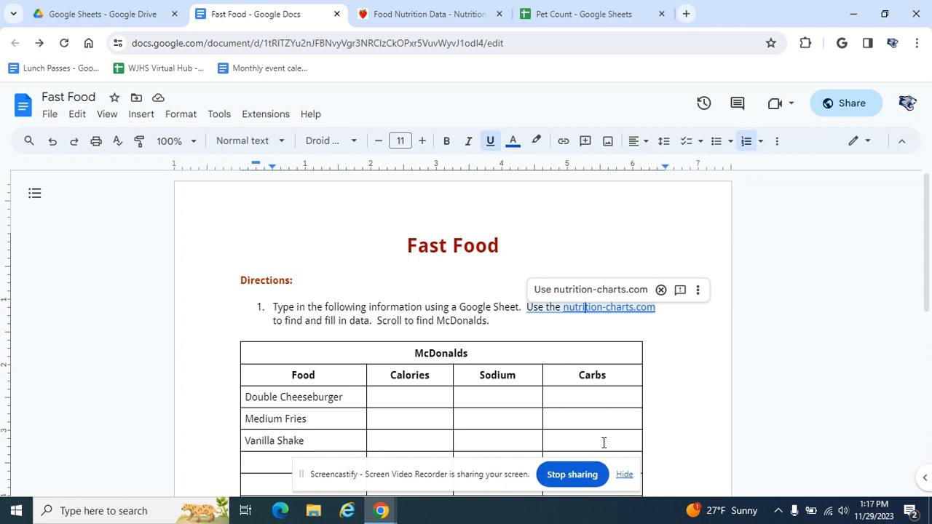
{"action": "left_click_drag", "start_coordinate": [925, 254], "coordinate": [928, 297]}
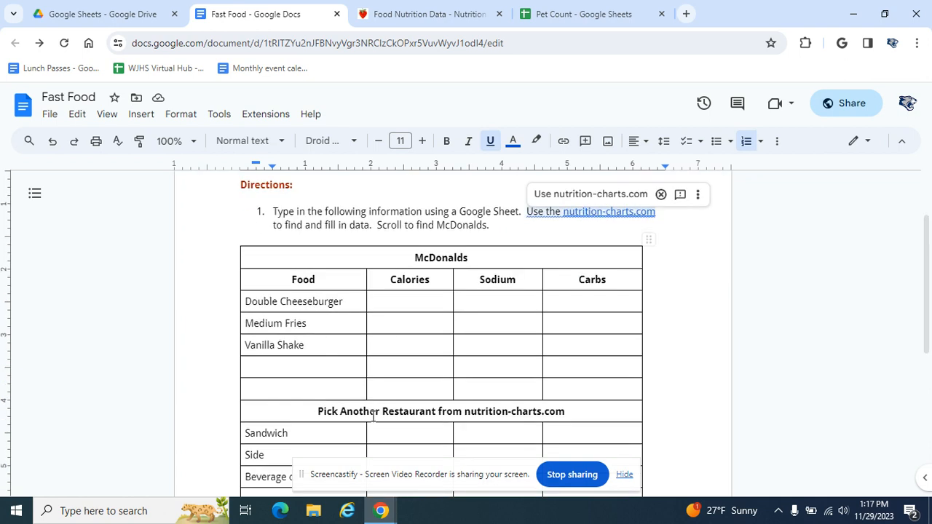